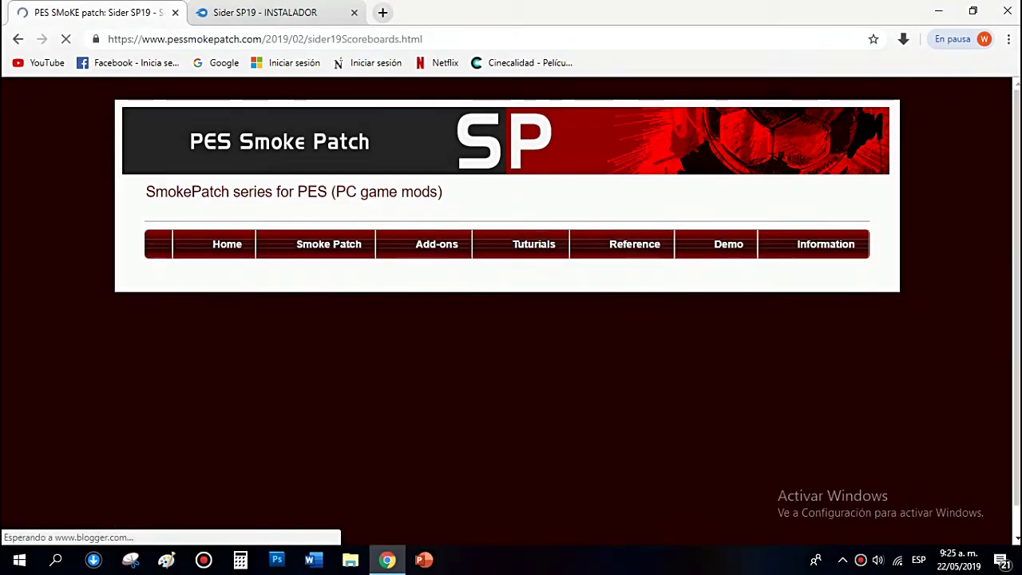
Step: Open the official download links of the Sider SP19 - Scoreboards R2 add-on and follow the shortened link to its MediaFire mirror
scroll(698, 291, down, 5)
scroll(511, 310, down, 3)
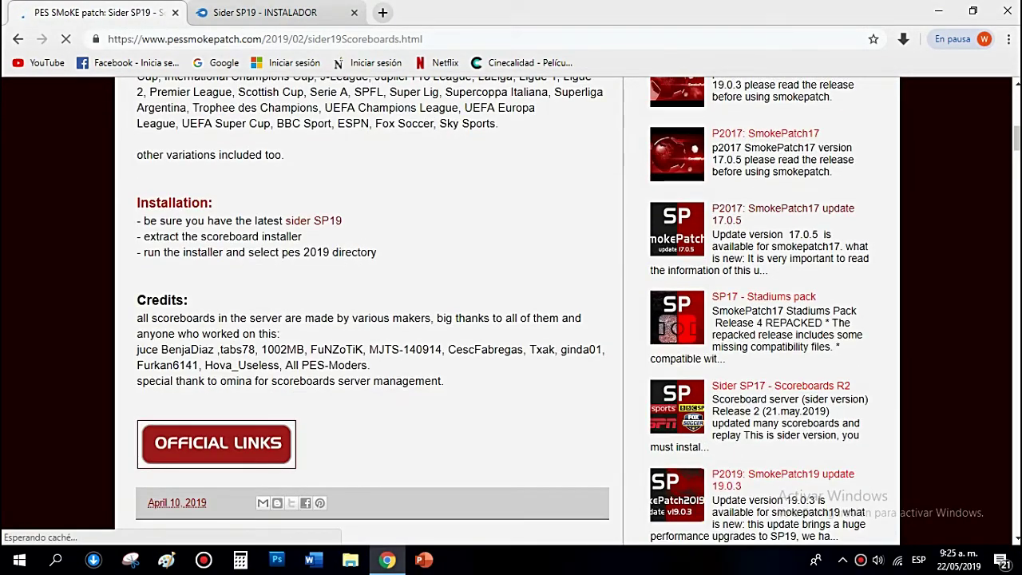
scroll(510, 310, up, 1)
scroll(511, 310, down, 4)
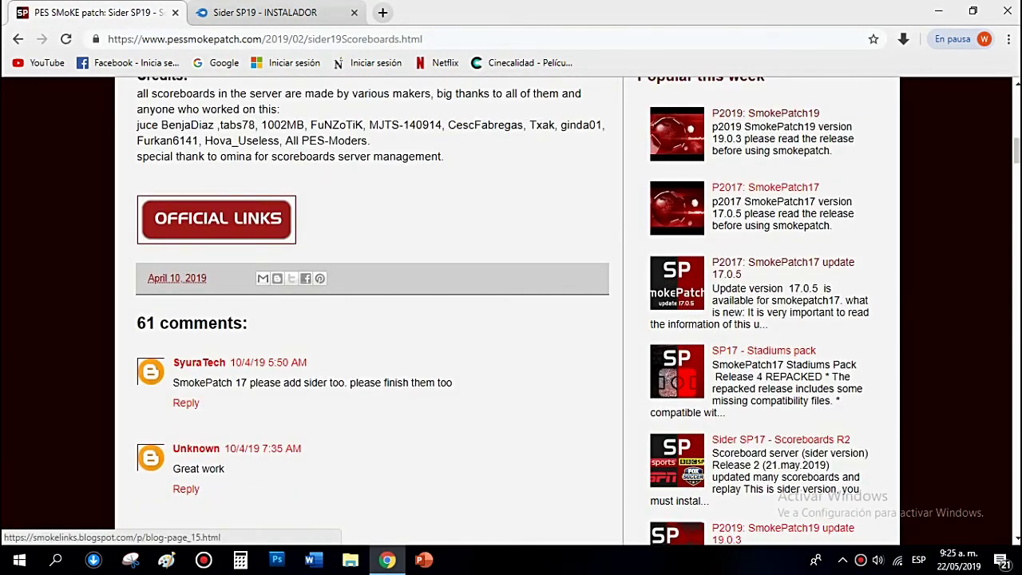
click(216, 217)
scroll(511, 310, down, 2)
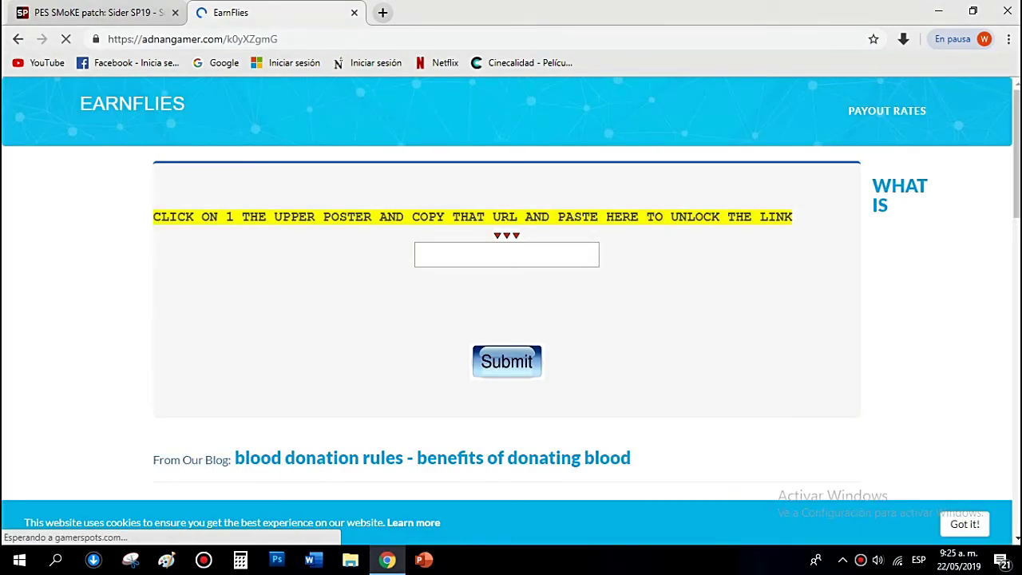
Step: Reopen the MediaFire page of Sider SP19 - INSTALLER in a separate tab, download the RAR archive and close that tab
key(ctrl+t)
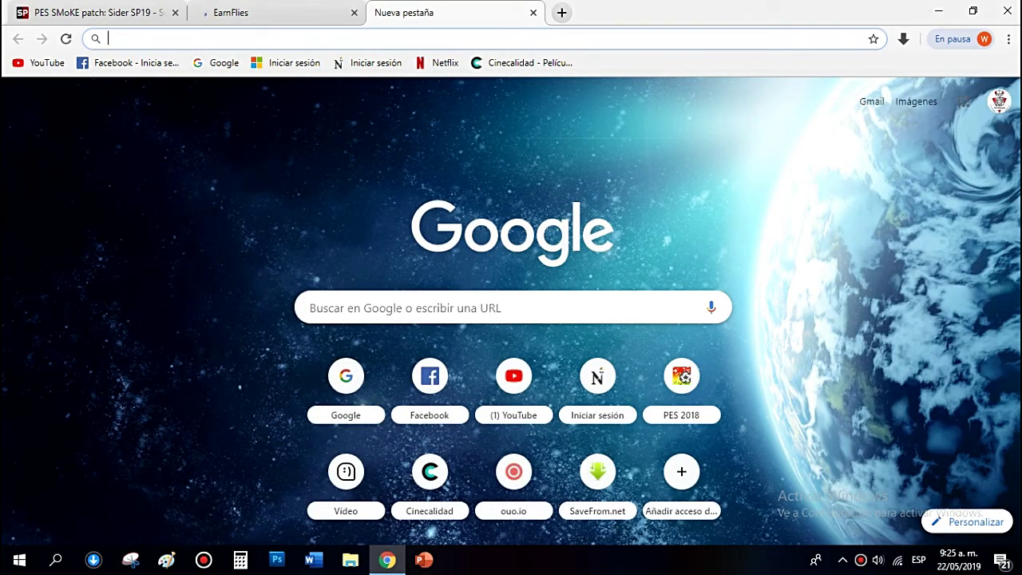
key(ctrl+h)
click(431, 303)
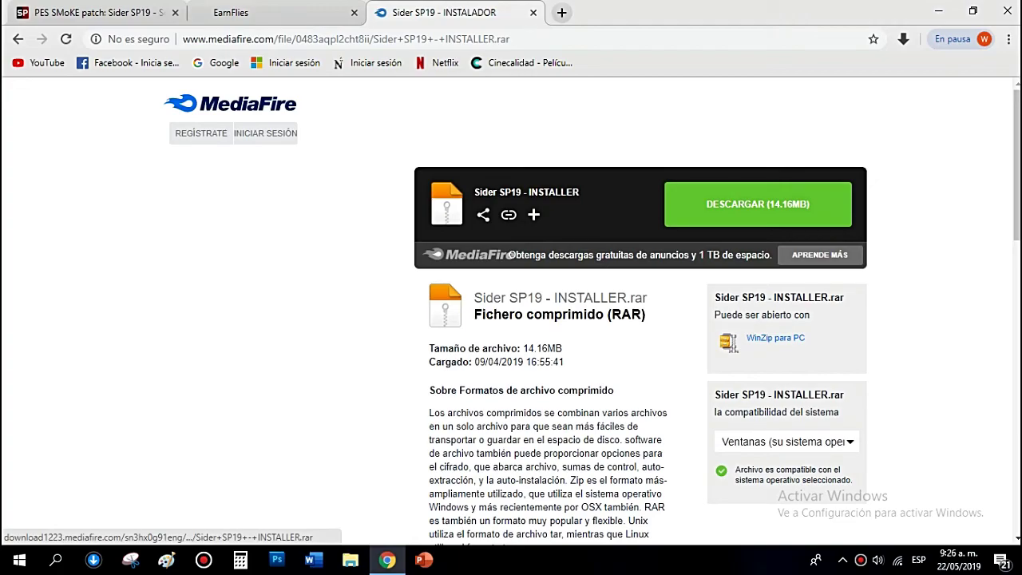
click(757, 204)
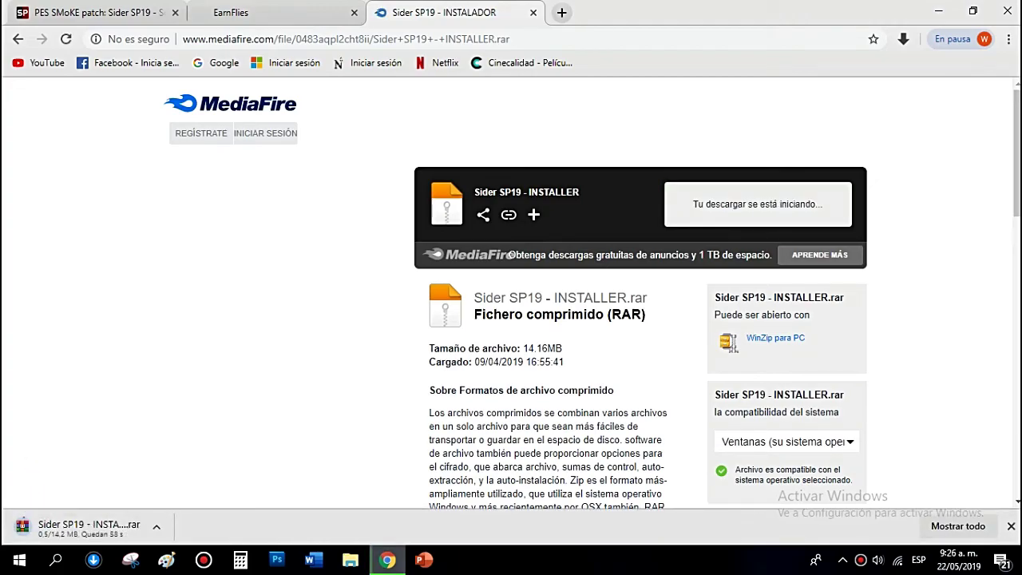
click(532, 12)
Step: Pass the captcha on the EarnFlies page and get the link to the Sider SP19 - scoreboards file on MediaFire
scroll(511, 319, down, 6)
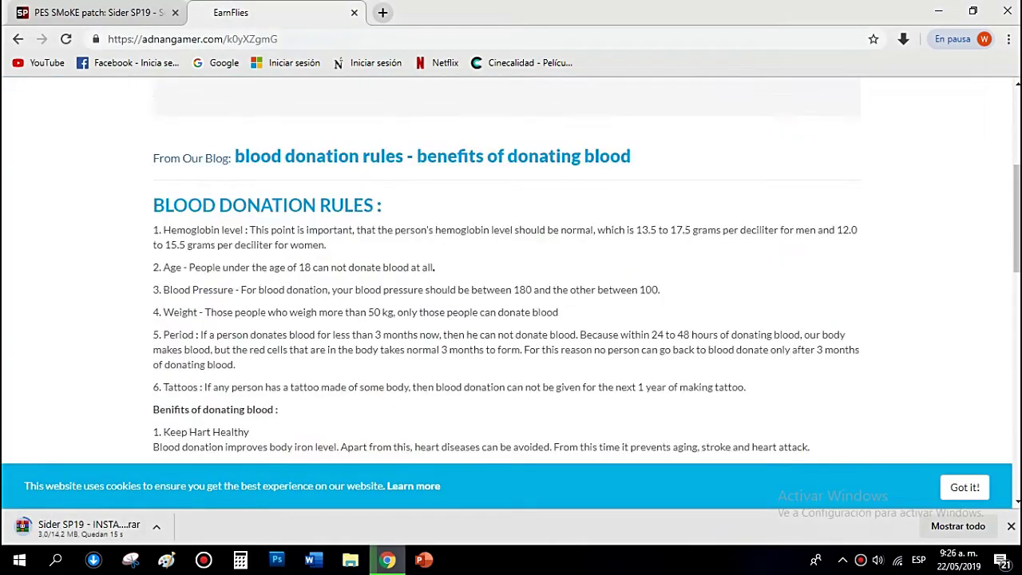
scroll(510, 319, down, 8)
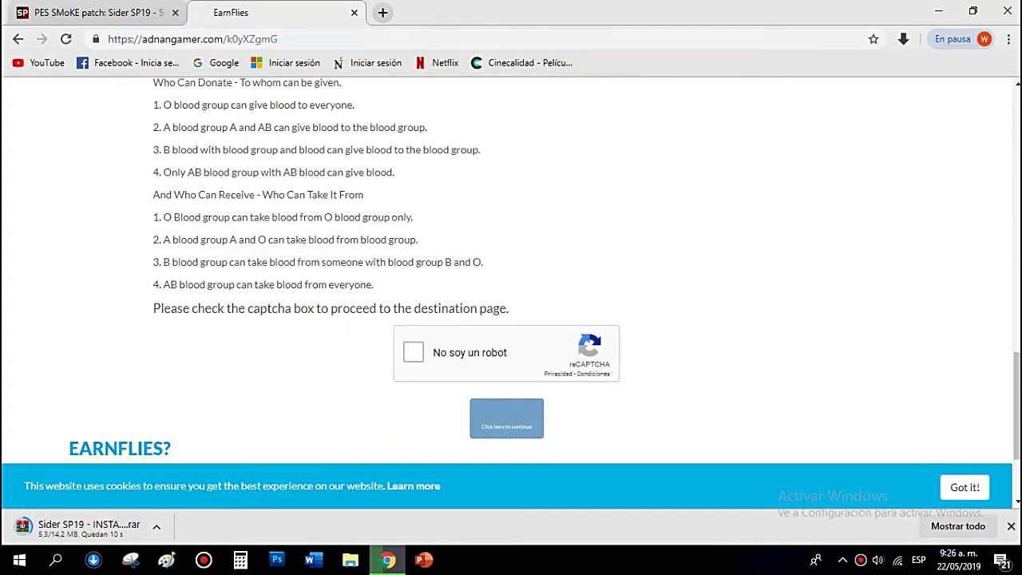
click(413, 352)
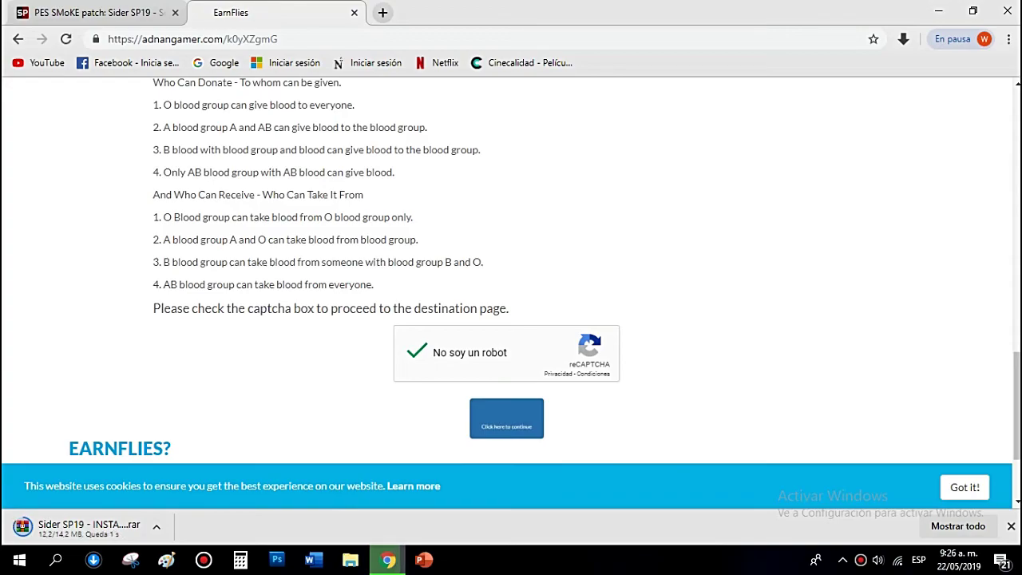
click(506, 418)
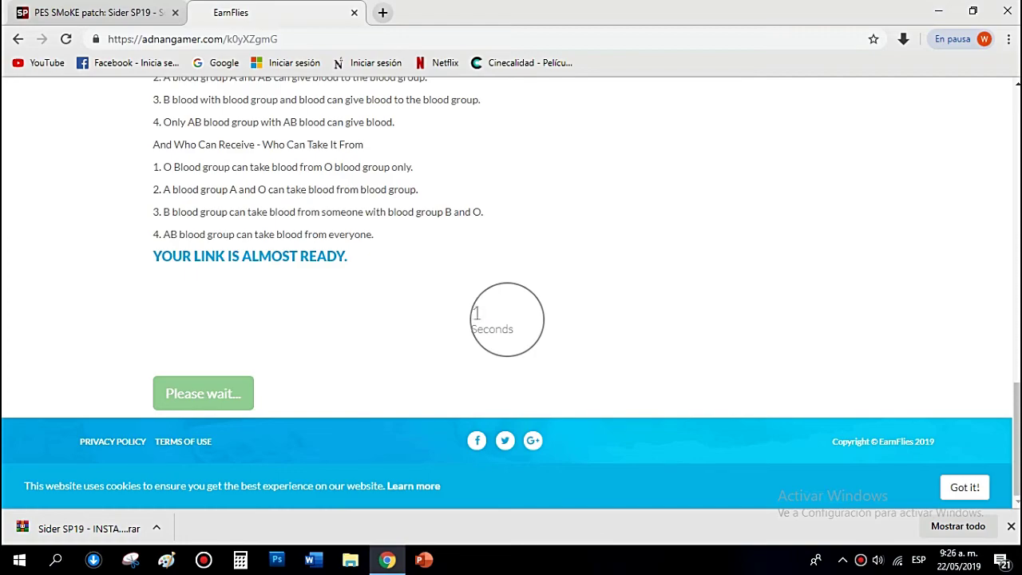
click(203, 392)
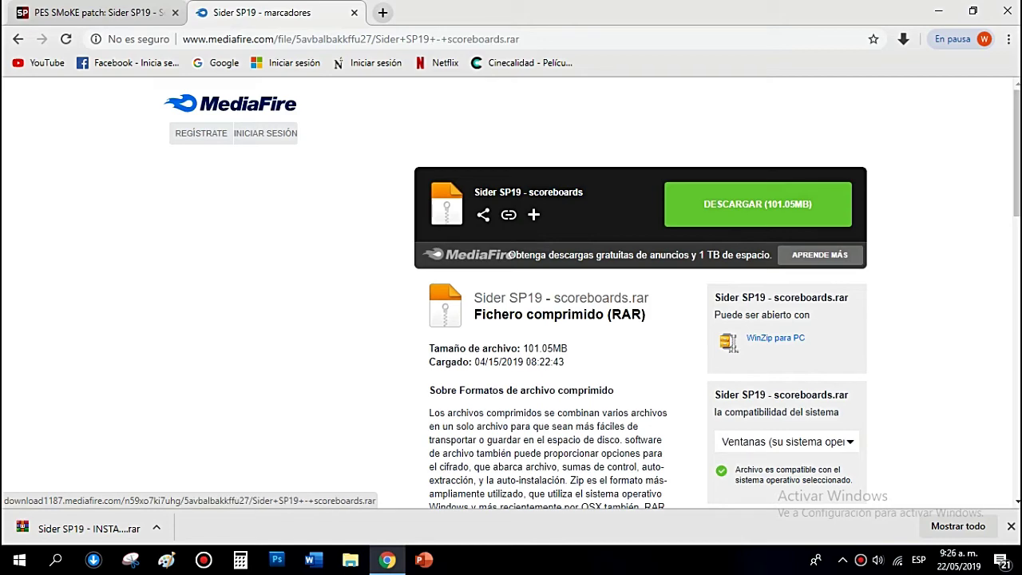
Step: Open the Recycle Bin from the desktop and restore Sider SP19 - trophies.rar
click(939, 11)
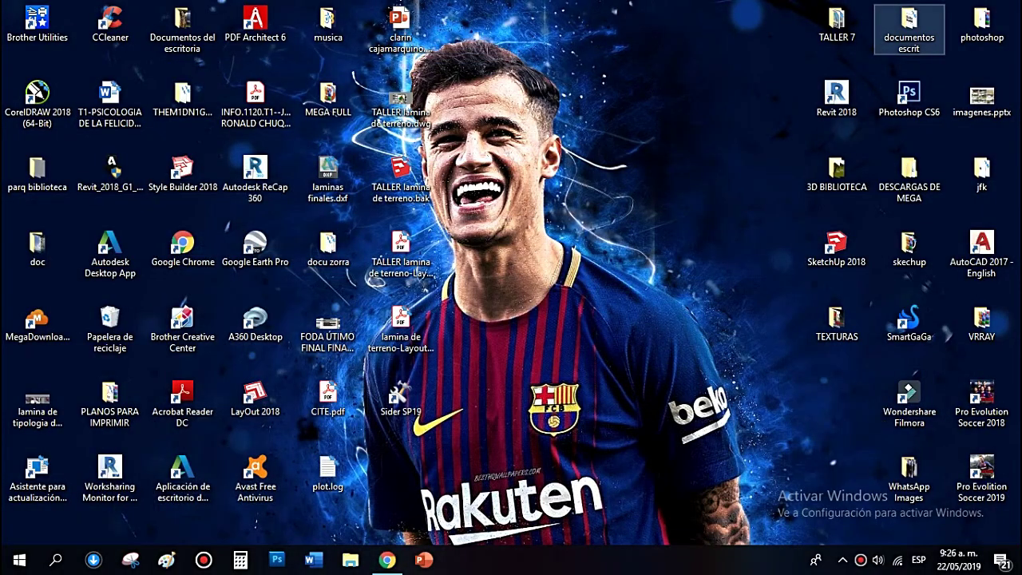
double_click(110, 325)
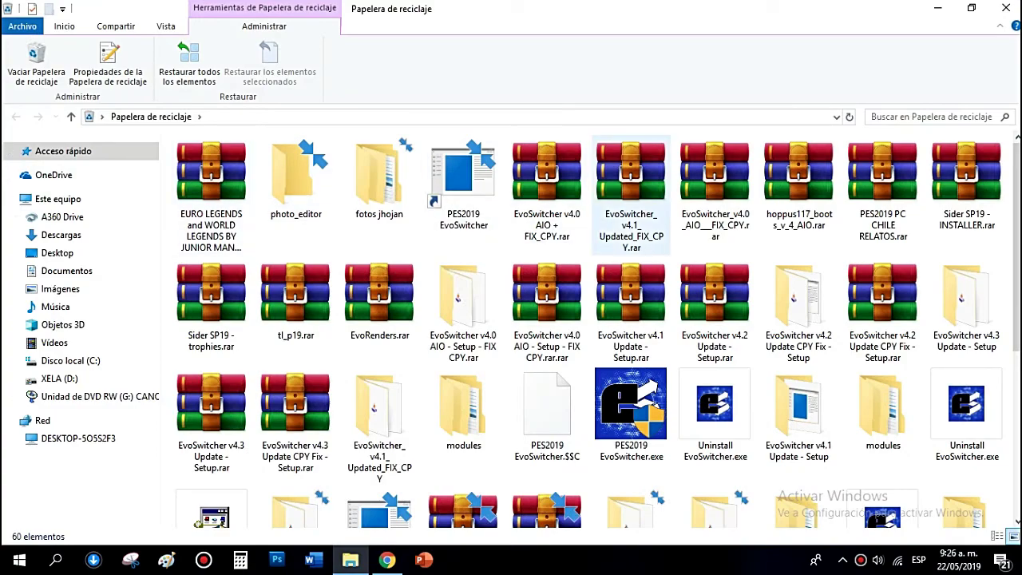
click(223, 324)
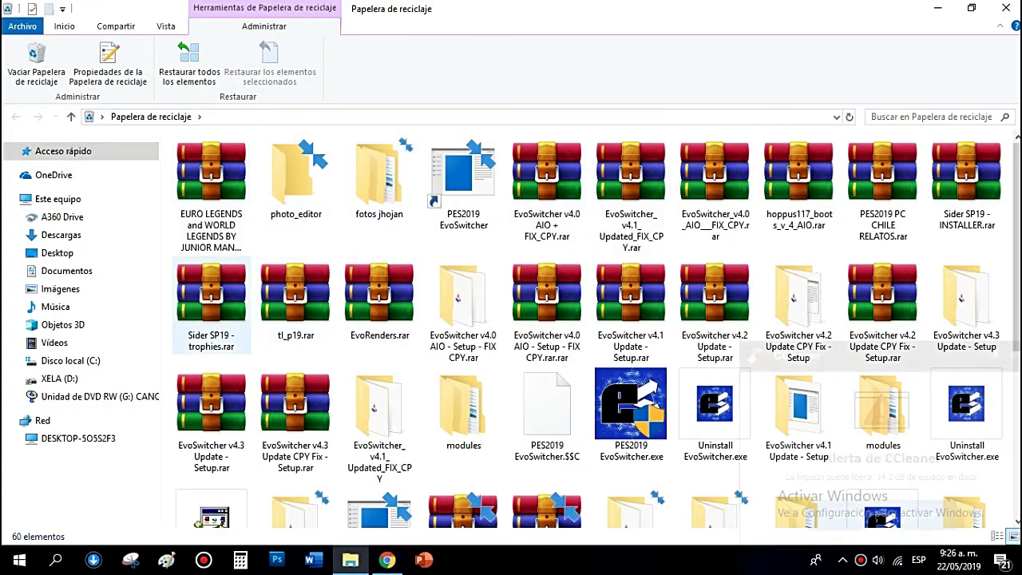
right_click(225, 326)
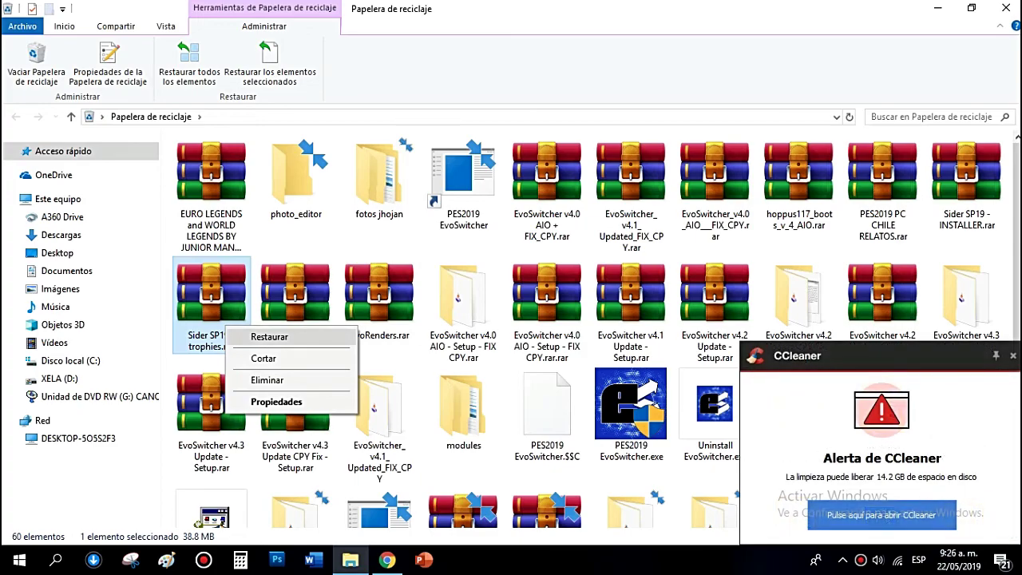
click(269, 336)
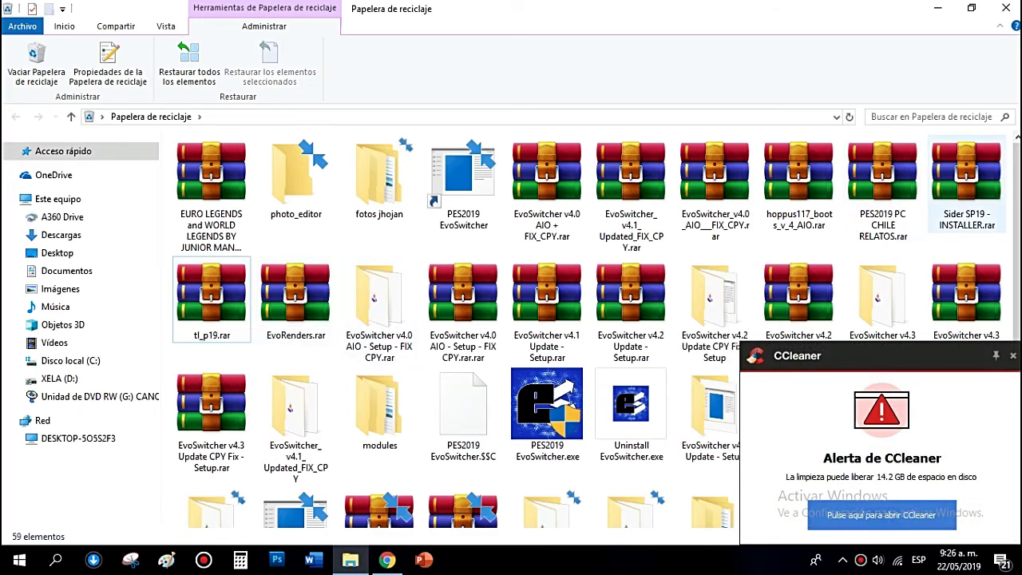
Step: Restore Sider SP19 - INSTALLER.rar from the Recycle Bin, replacing the existing copy, and open the Descargas folder
right_click(892, 186)
click(934, 194)
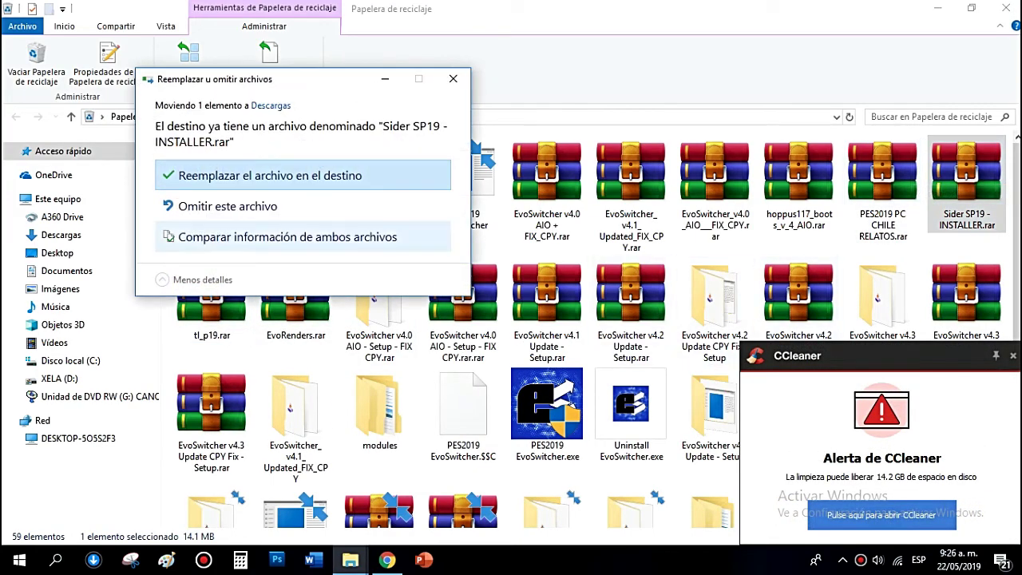
click(269, 175)
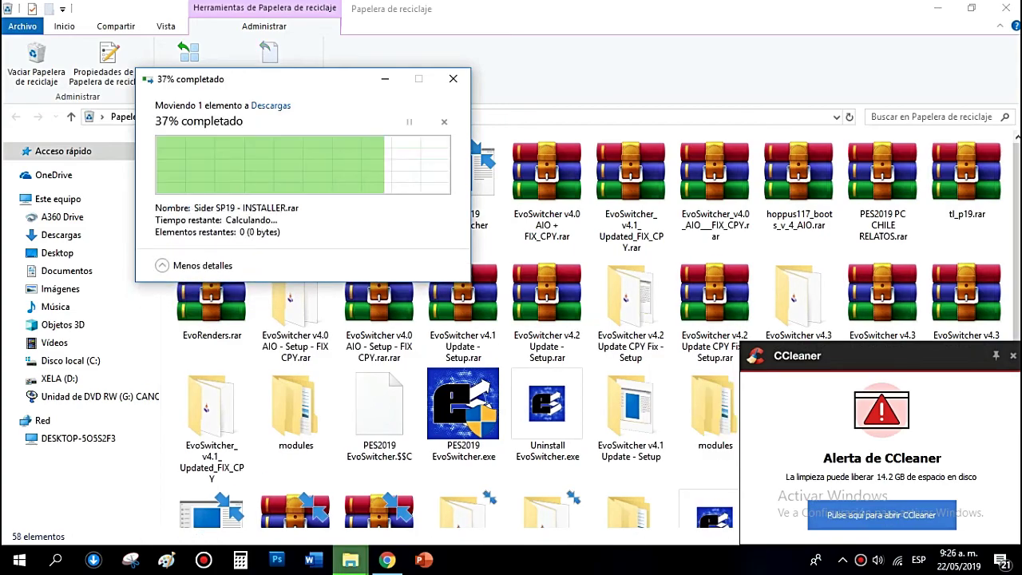
click(61, 234)
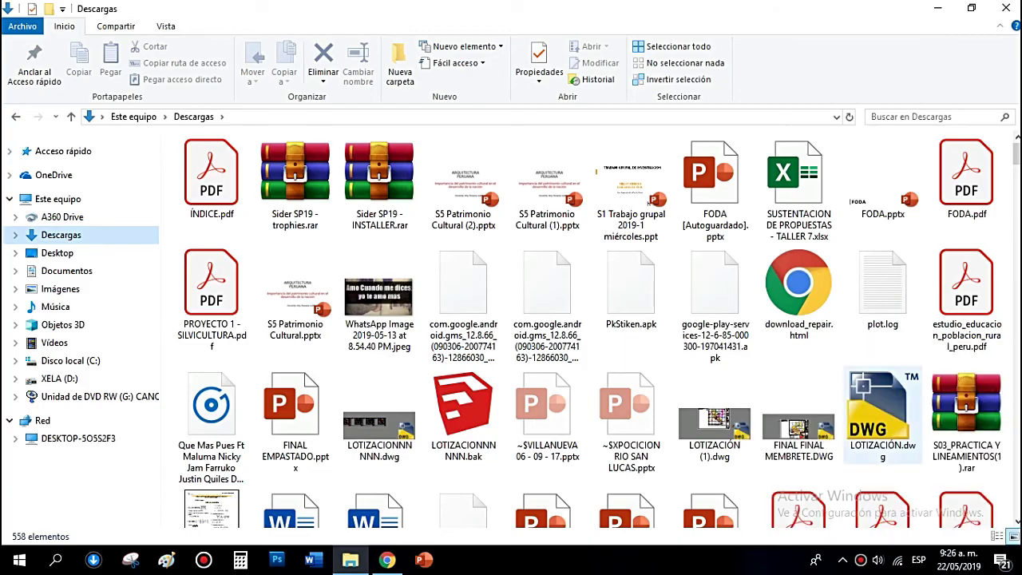
Step: Switch to Chrome and open the Sider - Trophies add-on page under Sider SP19 for patch 2019
click(387, 560)
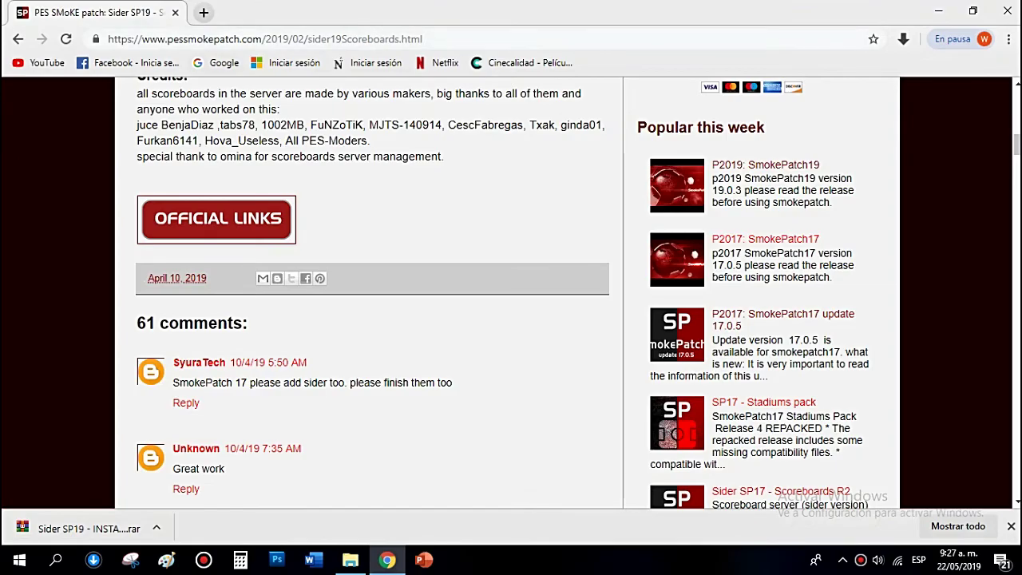
scroll(507, 293, up, 11)
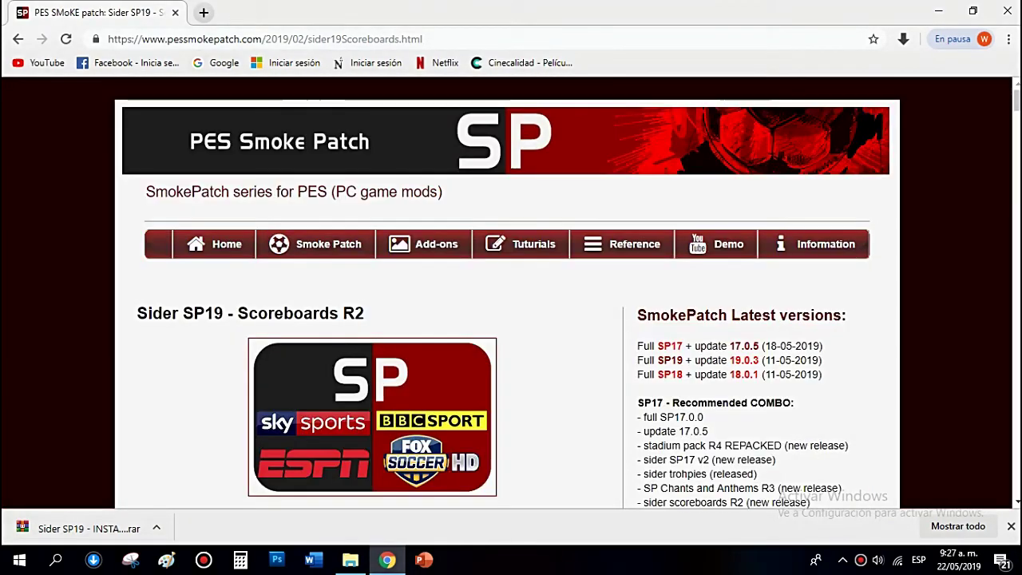
mouse_move(423, 244)
mouse_move(453, 269)
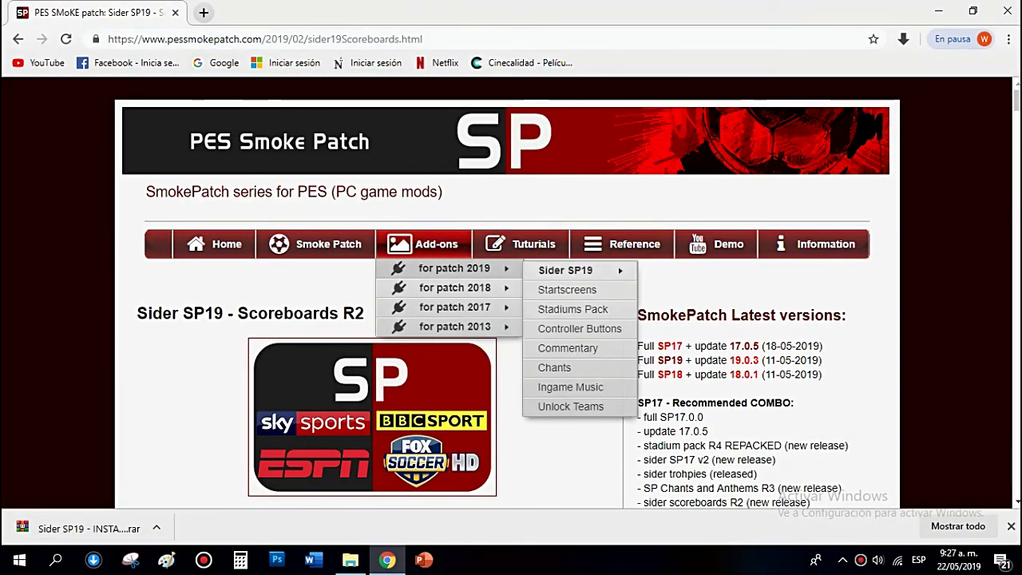
mouse_move(565, 270)
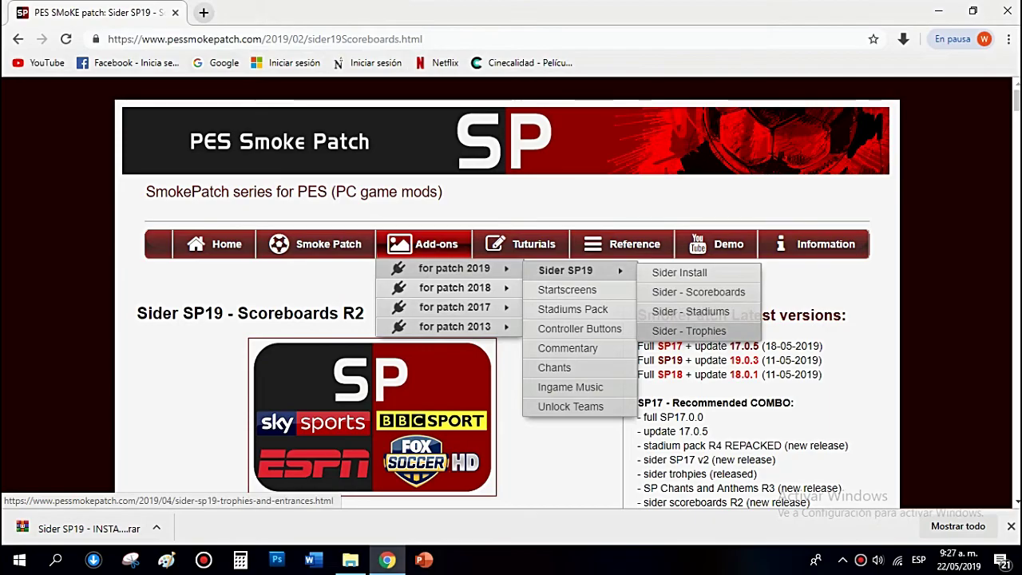
click(694, 334)
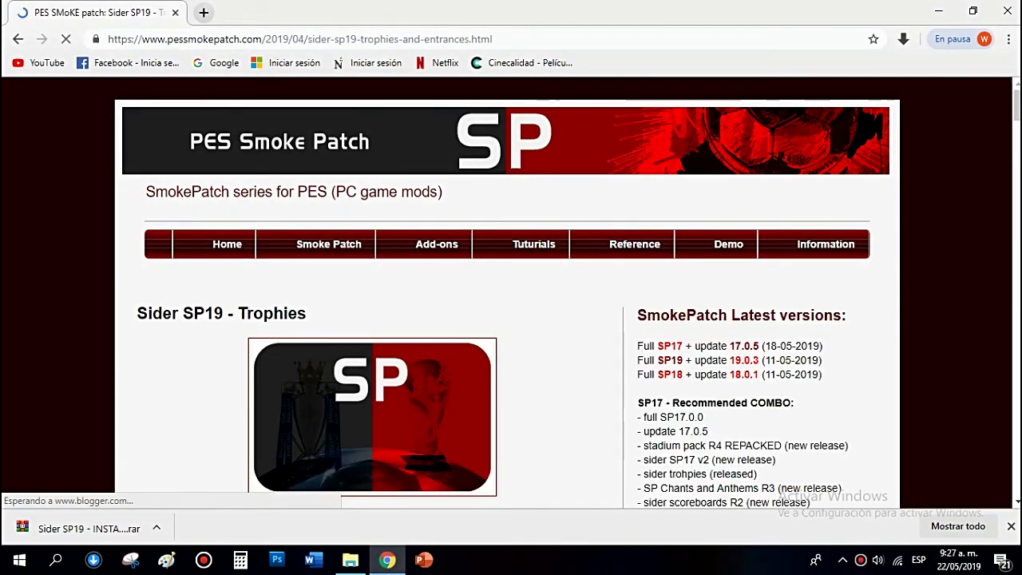
Step: Open the official links of the Sider SP19 - Trophies add-on and choose the first MediaFire mirror
scroll(694, 333, down, 5)
scroll(510, 292, down, 7)
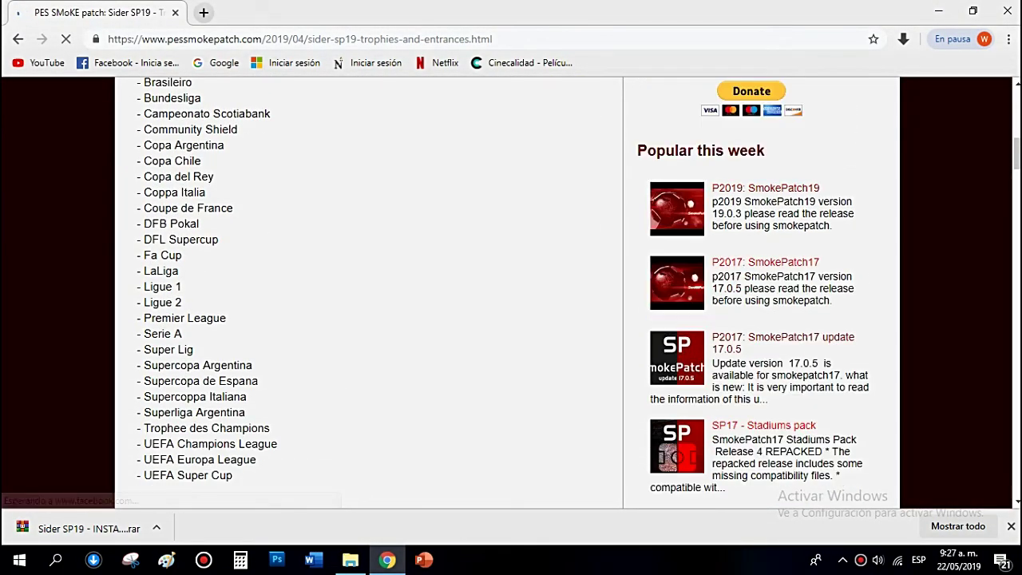
scroll(372, 292, up, 5)
scroll(372, 292, down, 4)
click(216, 395)
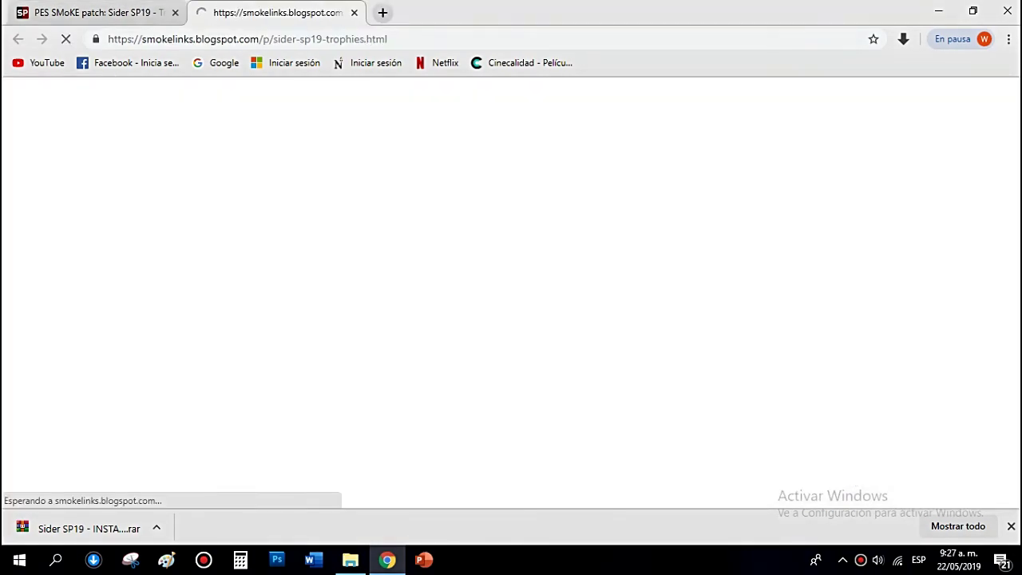
scroll(510, 292, down, 5)
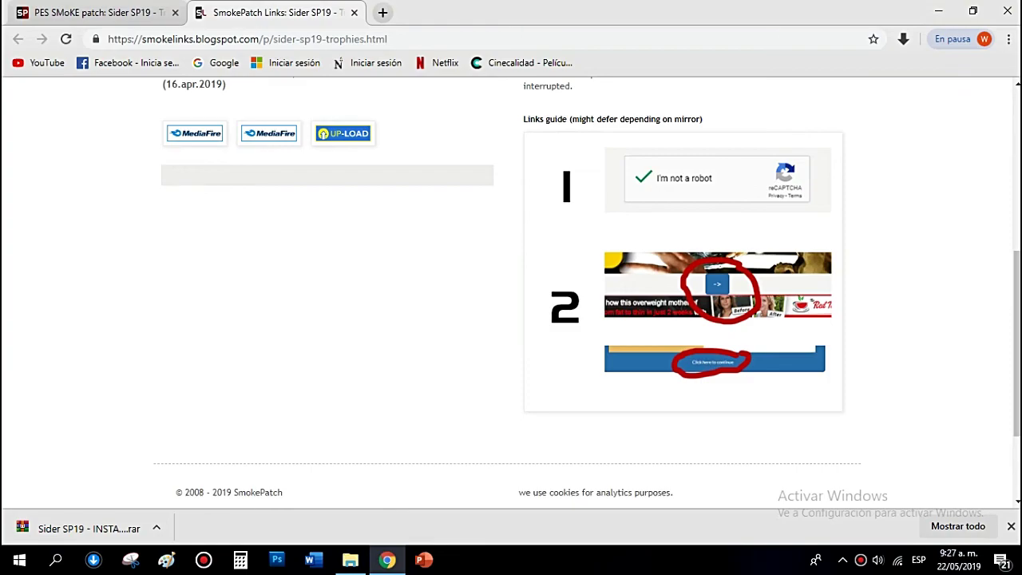
click(194, 133)
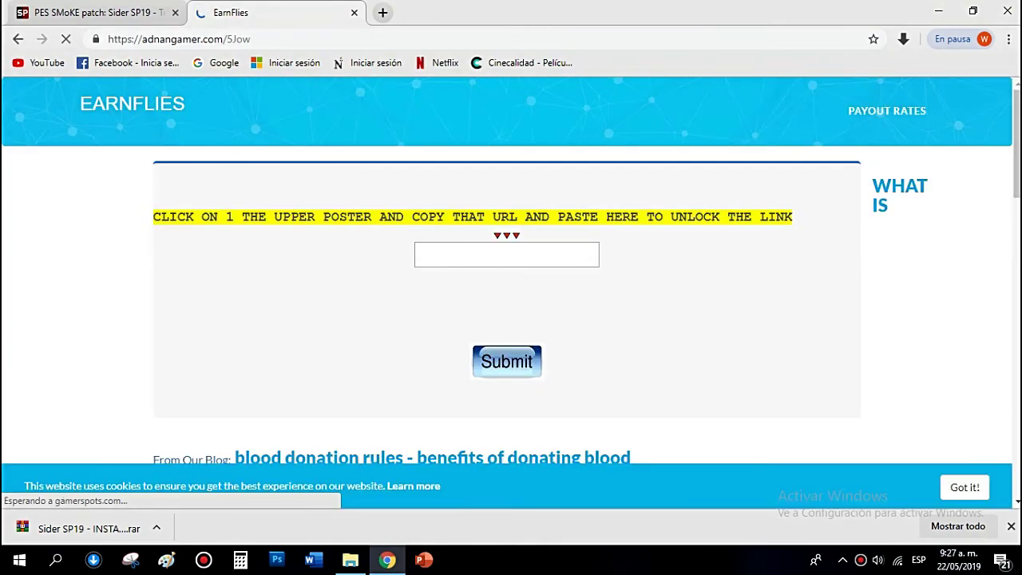
Step: Pass the captcha on the EarnFlies page and get the link to the Sider SP19 - trophies file on MediaFire
scroll(511, 292, down, 13)
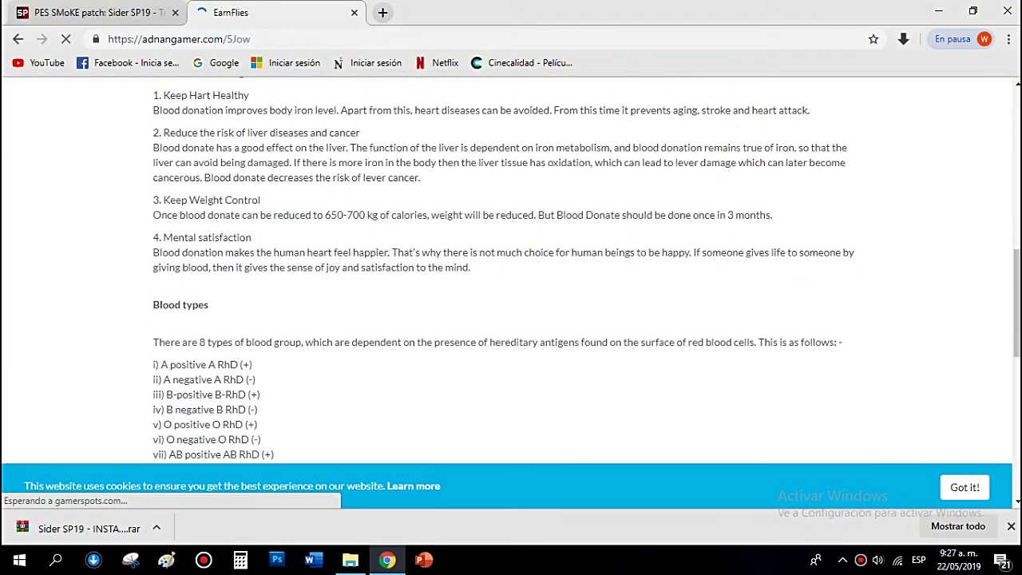
scroll(511, 272, down, 3)
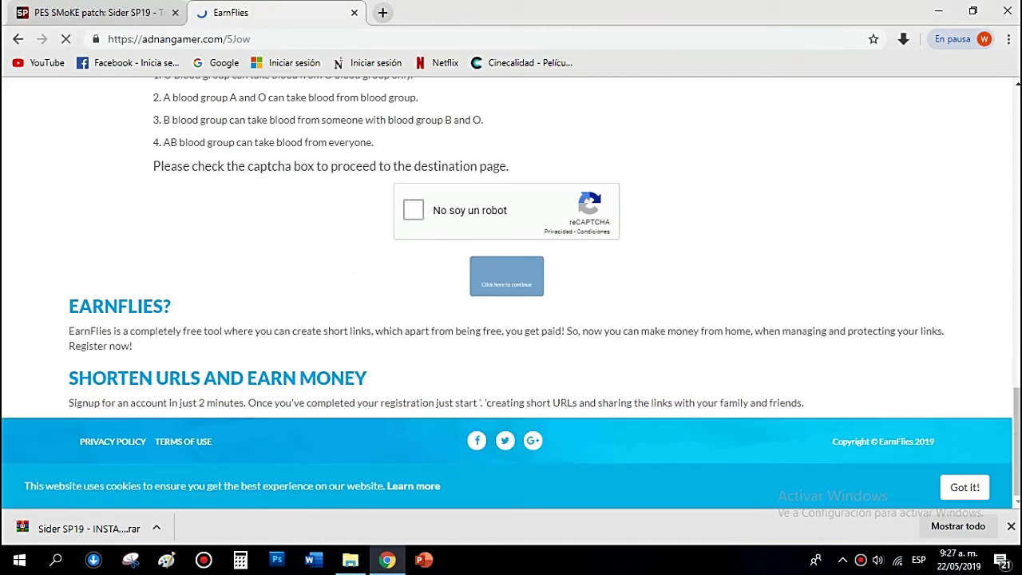
click(414, 210)
click(506, 277)
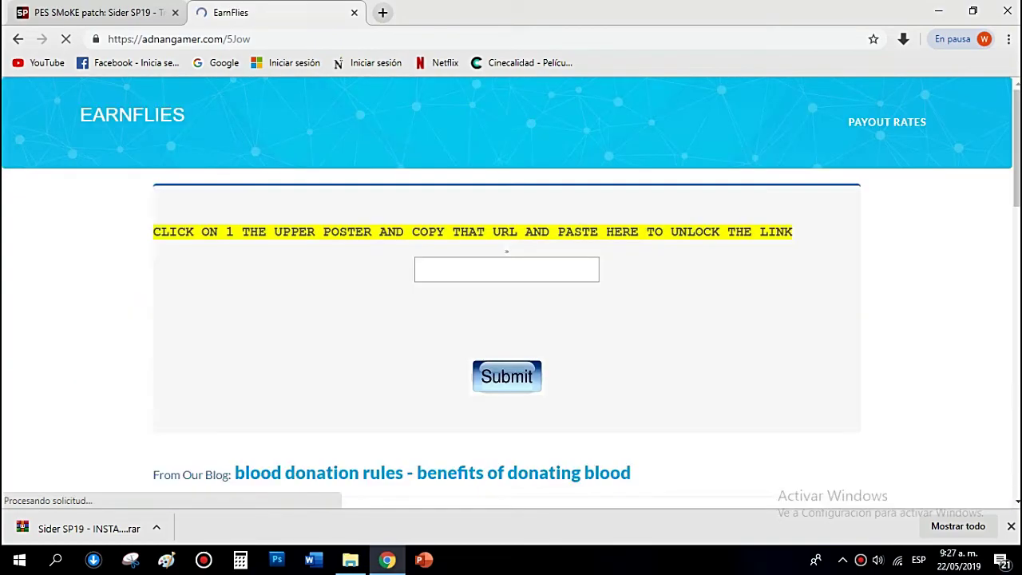
scroll(511, 287, down, 5)
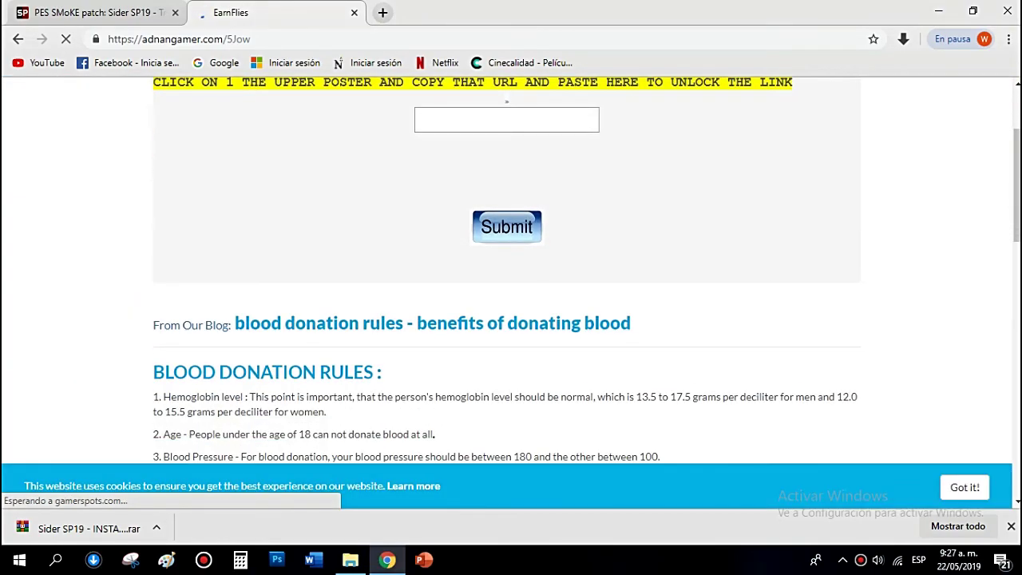
scroll(511, 288, down, 4)
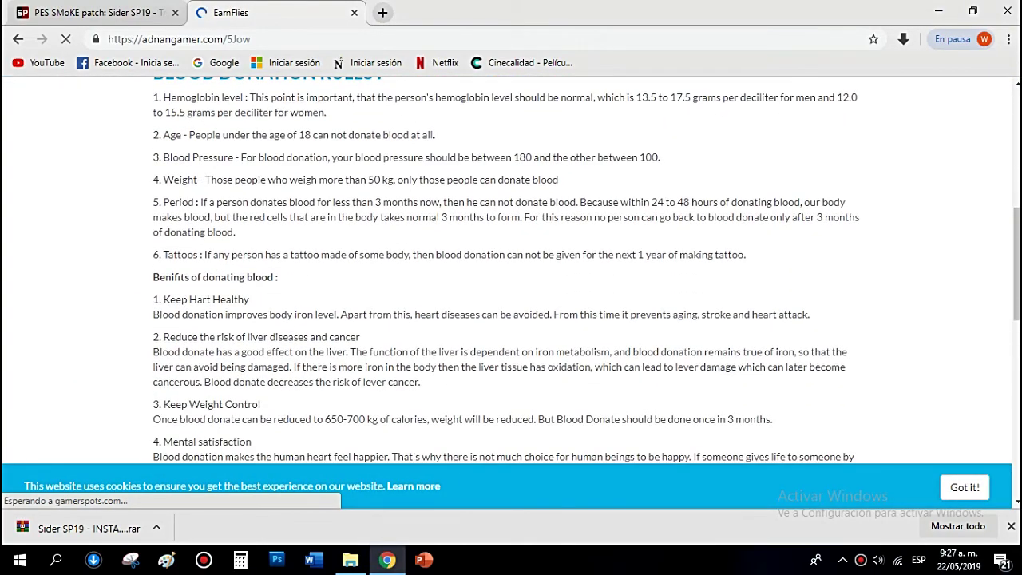
scroll(511, 288, down, 5)
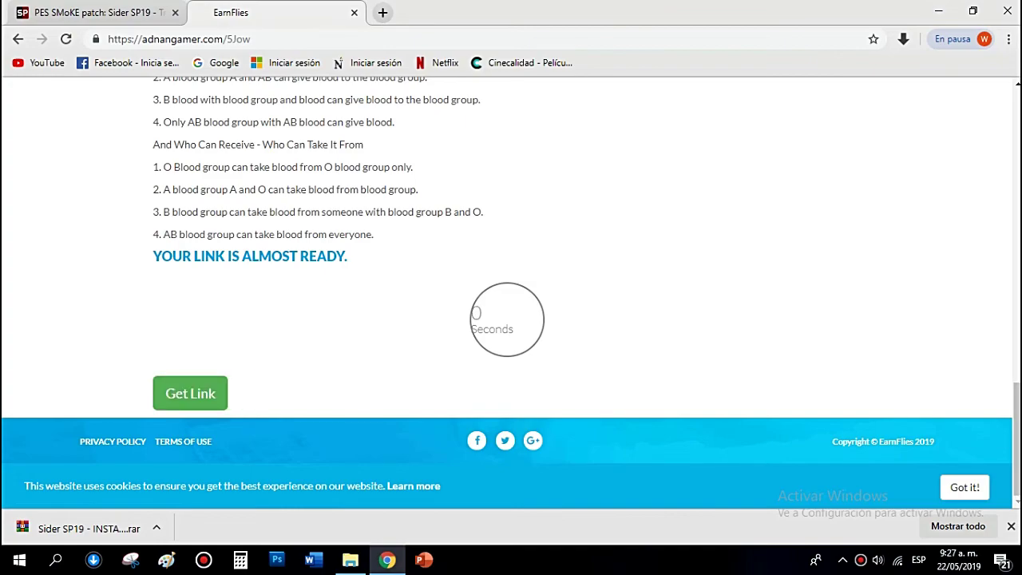
click(190, 393)
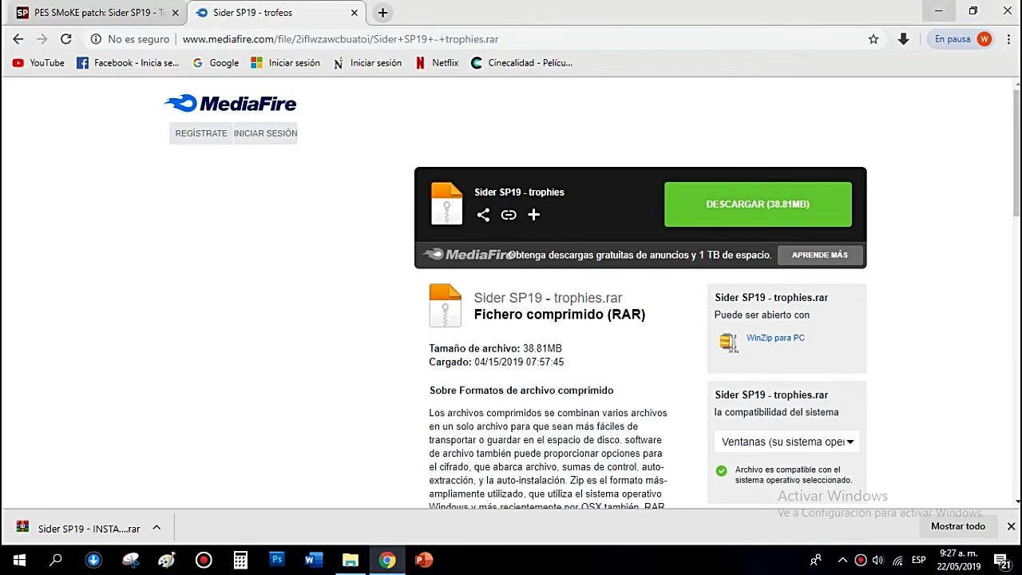
Step: Check the Descargas folder, the JH folder on drive D and the Recycle Bin for the Sider SP19 archives
click(350, 560)
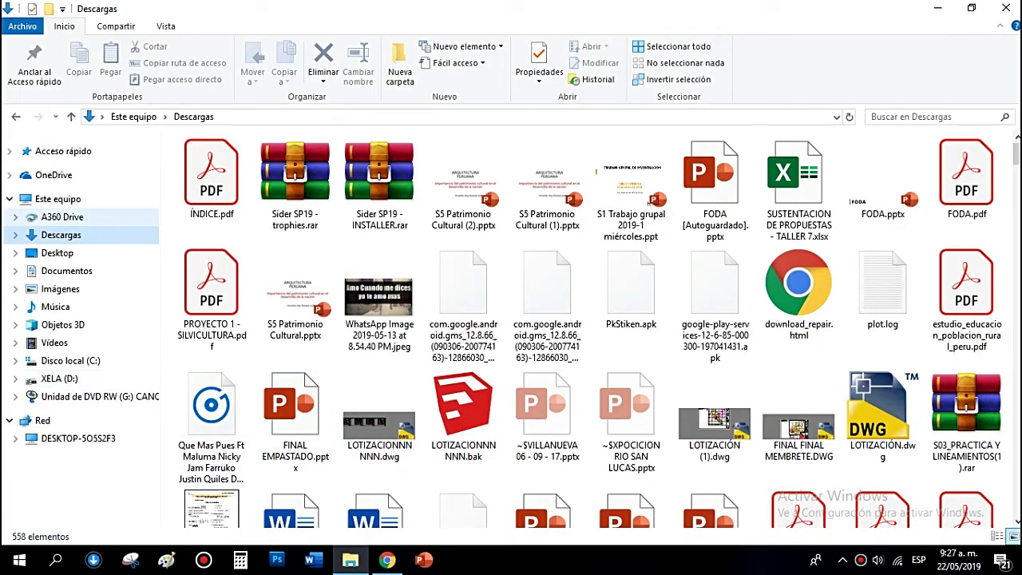
click(63, 151)
double_click(403, 223)
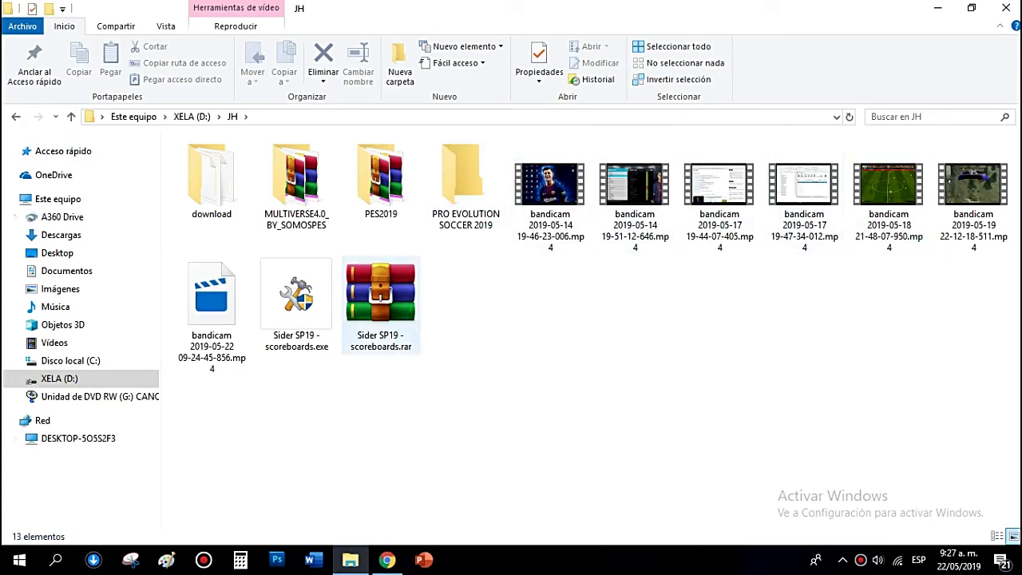
key(alt+Left)
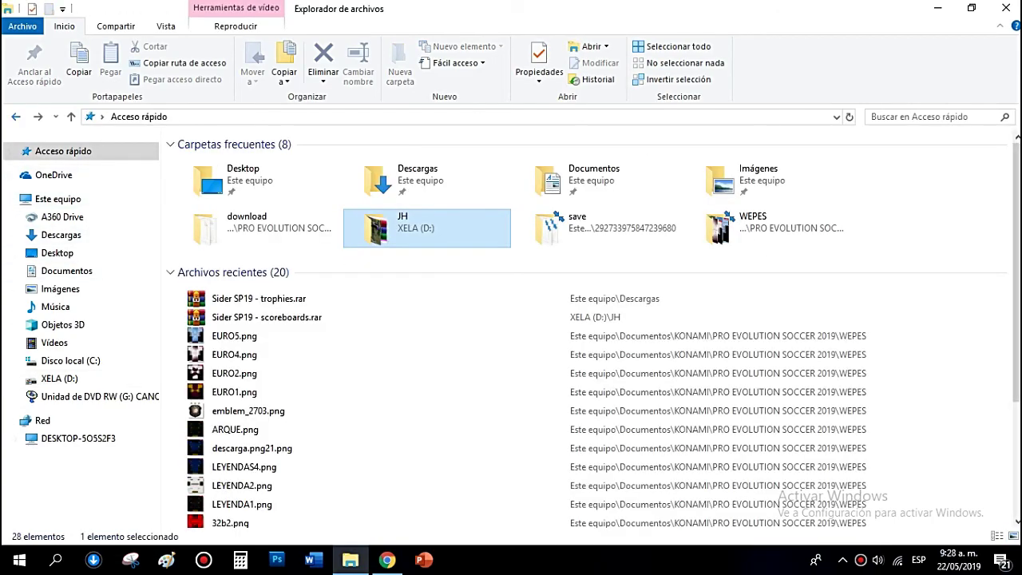
click(15, 116)
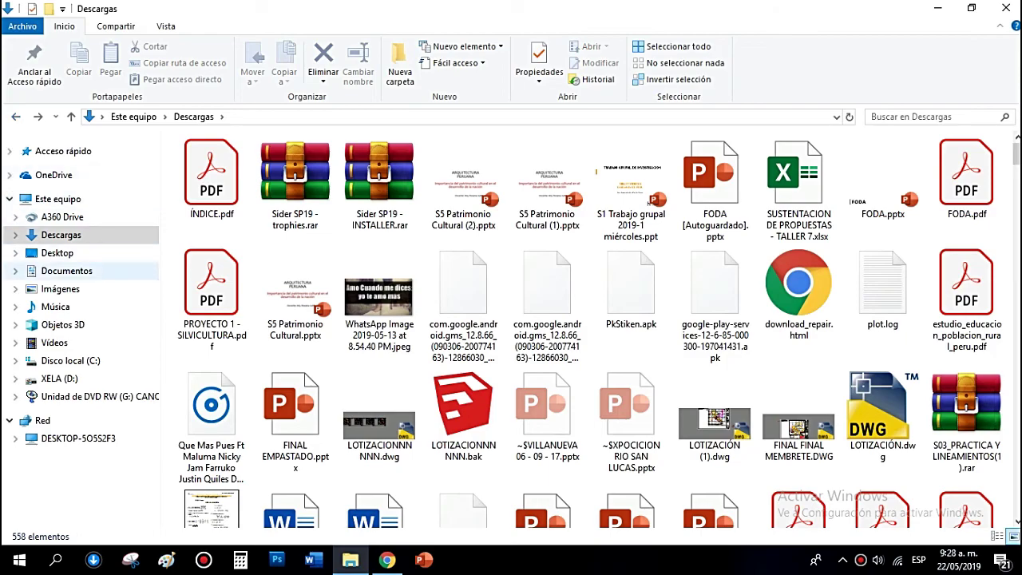
click(937, 8)
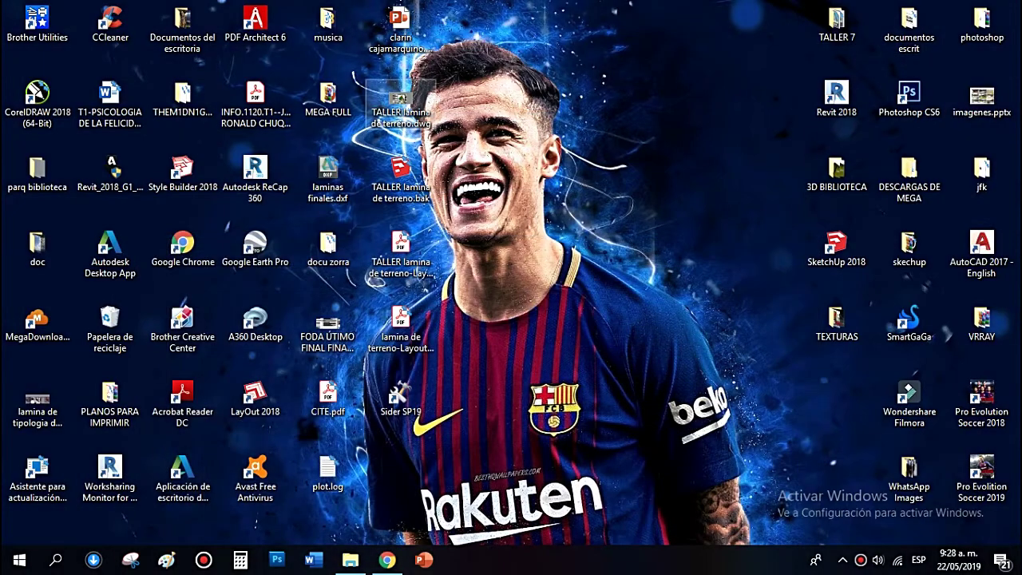
click(937, 11)
double_click(110, 323)
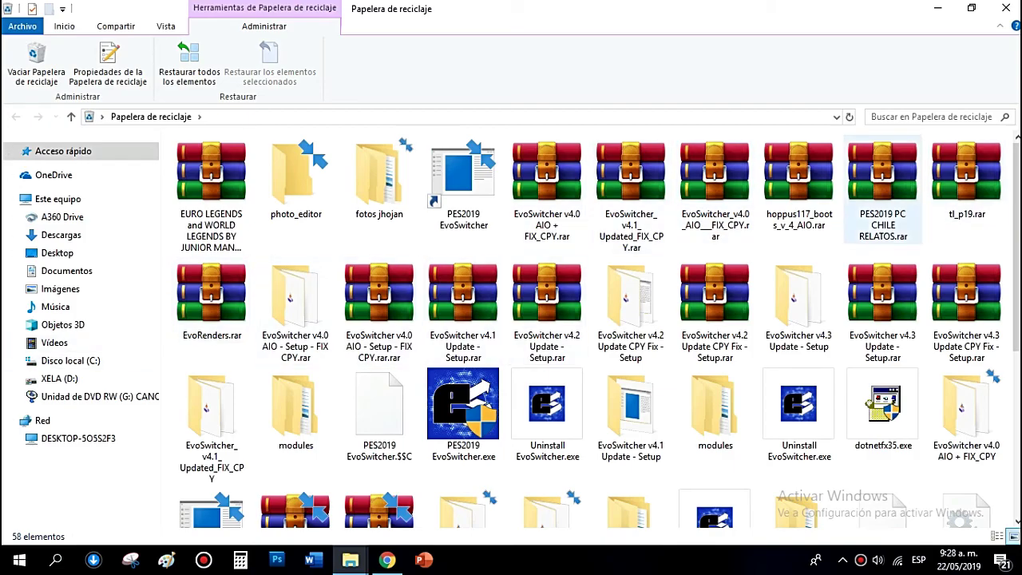
click(1002, 8)
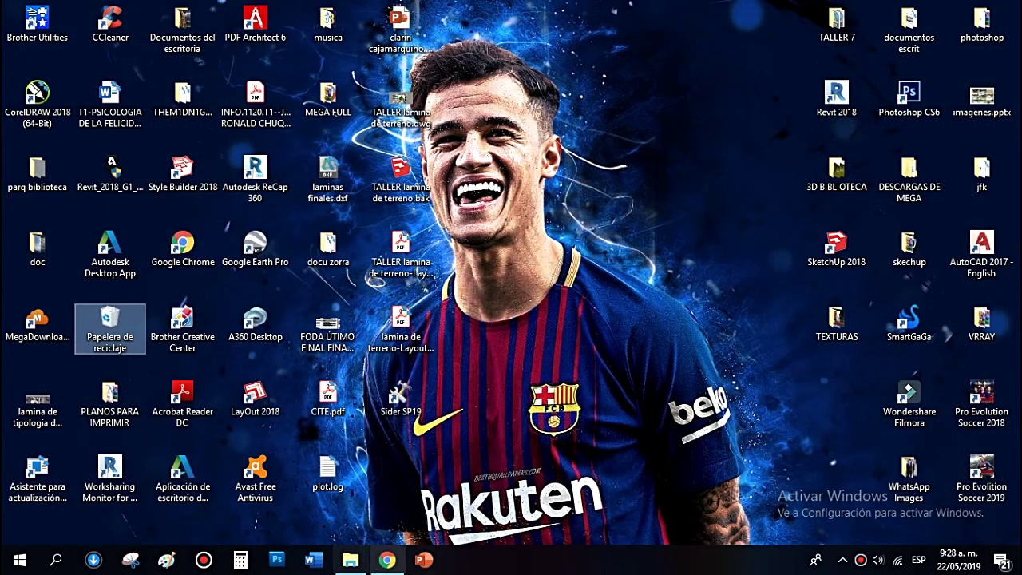
click(386, 560)
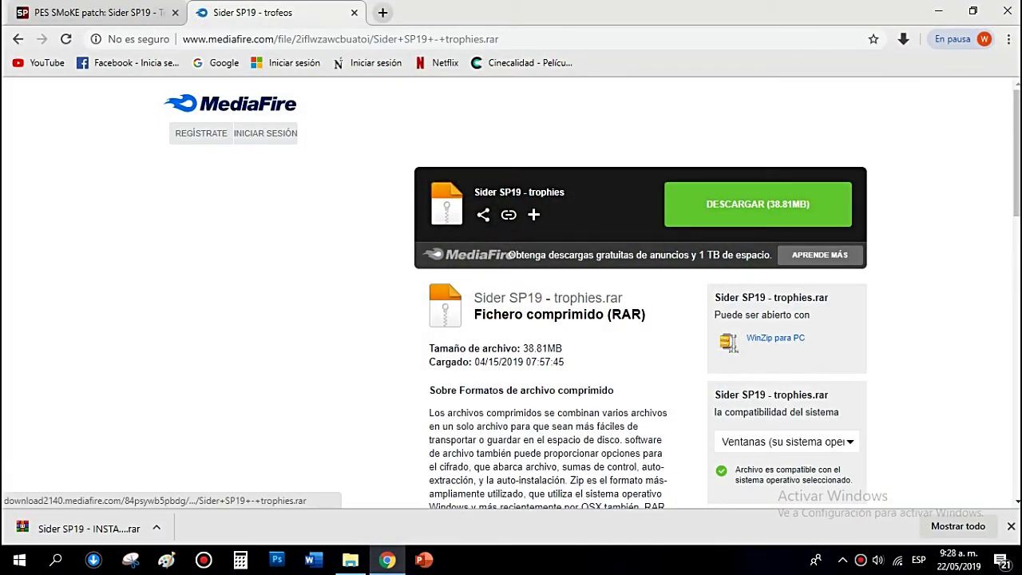
click(757, 203)
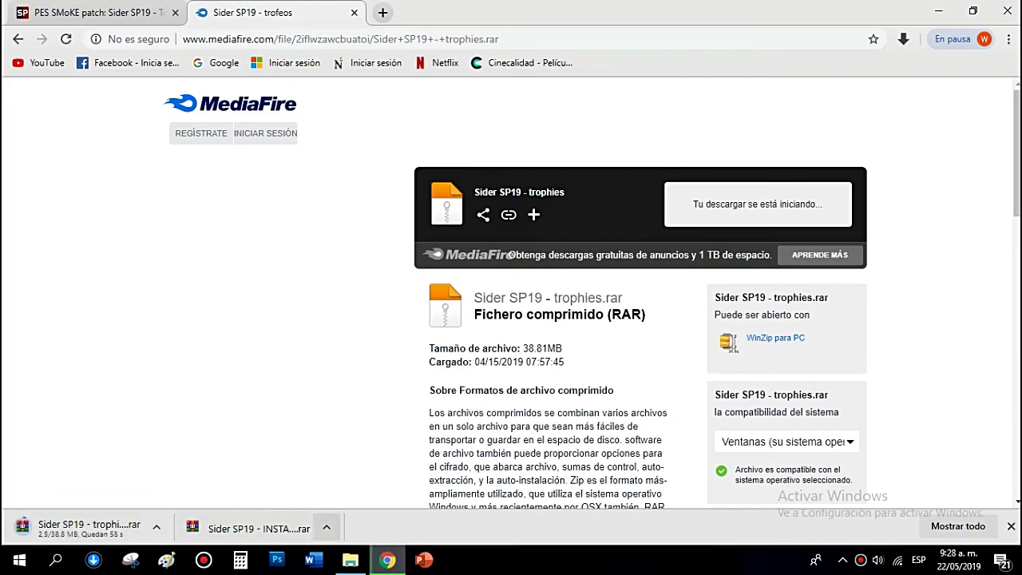
mouse_move(350, 560)
click(351, 503)
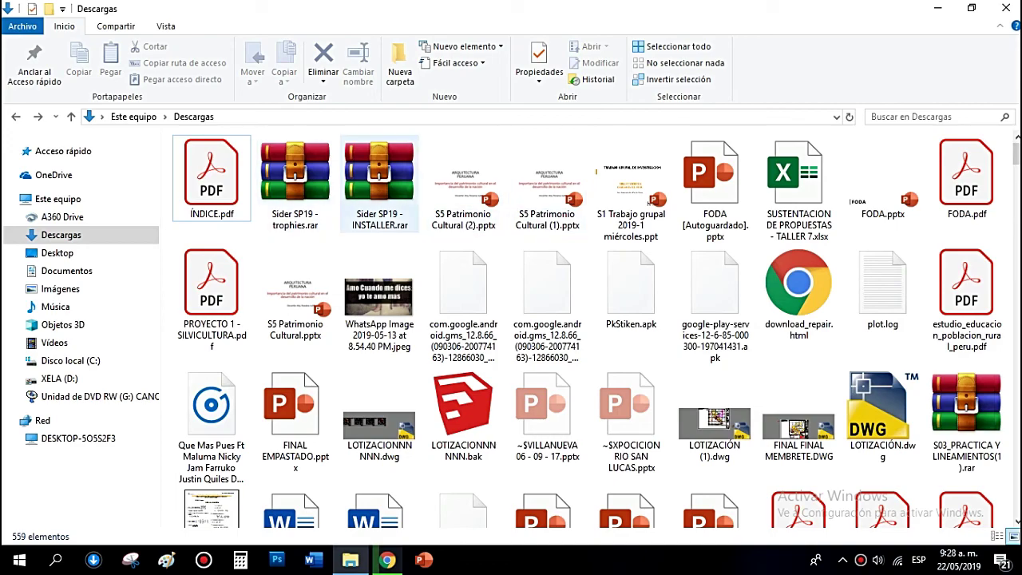
click(380, 179)
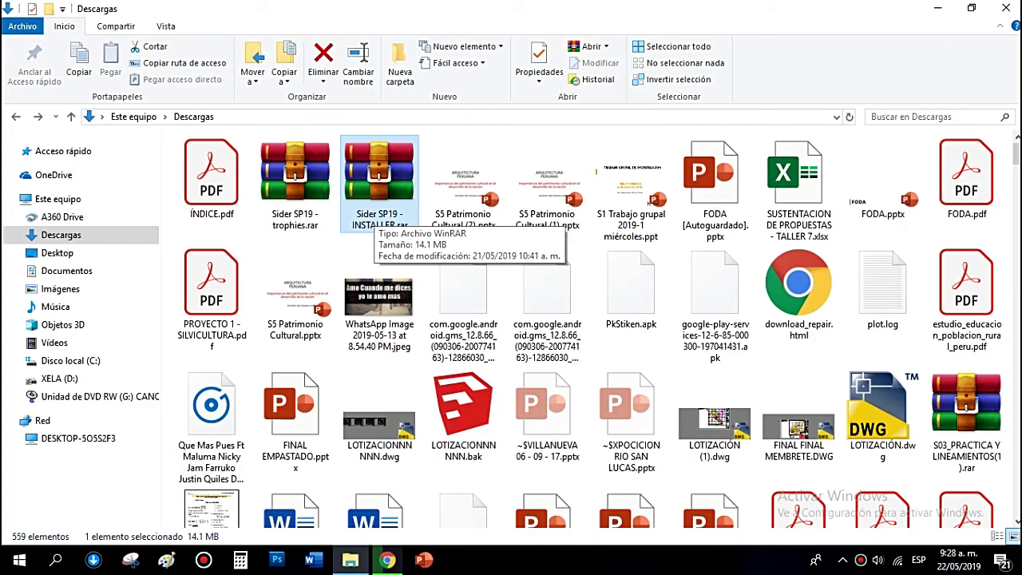
click(387, 560)
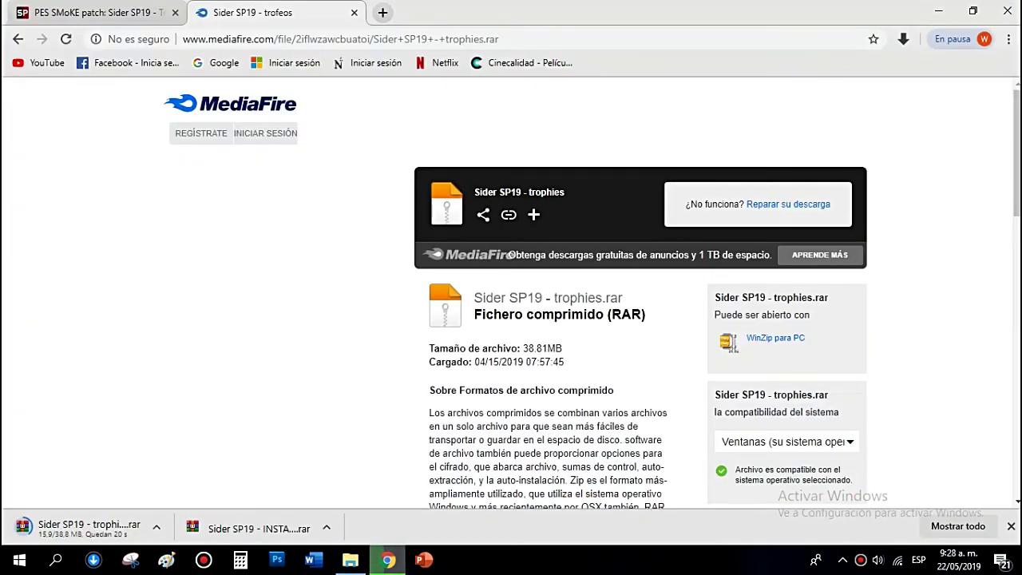
click(957, 526)
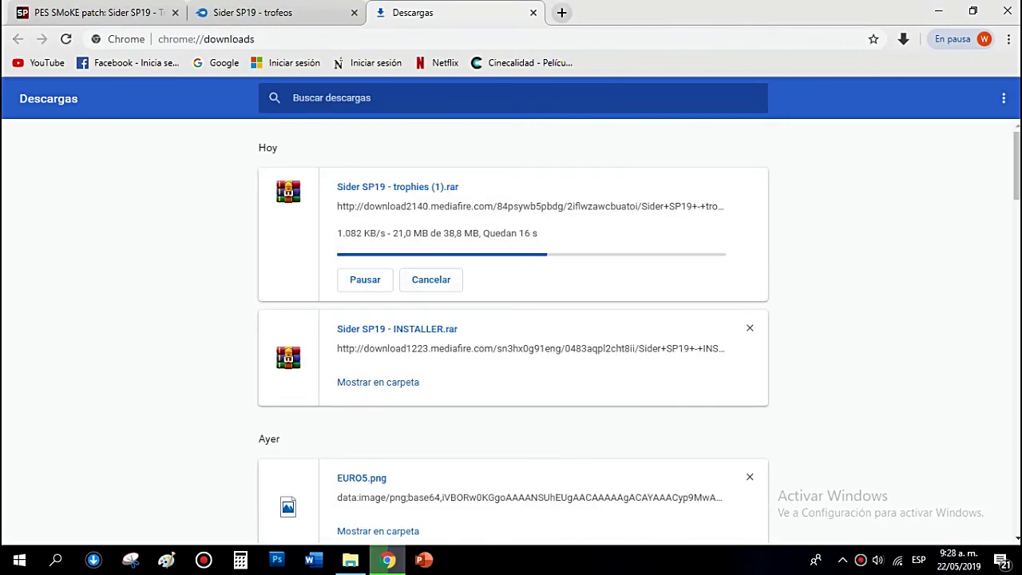
click(431, 280)
key(ctrl+w)
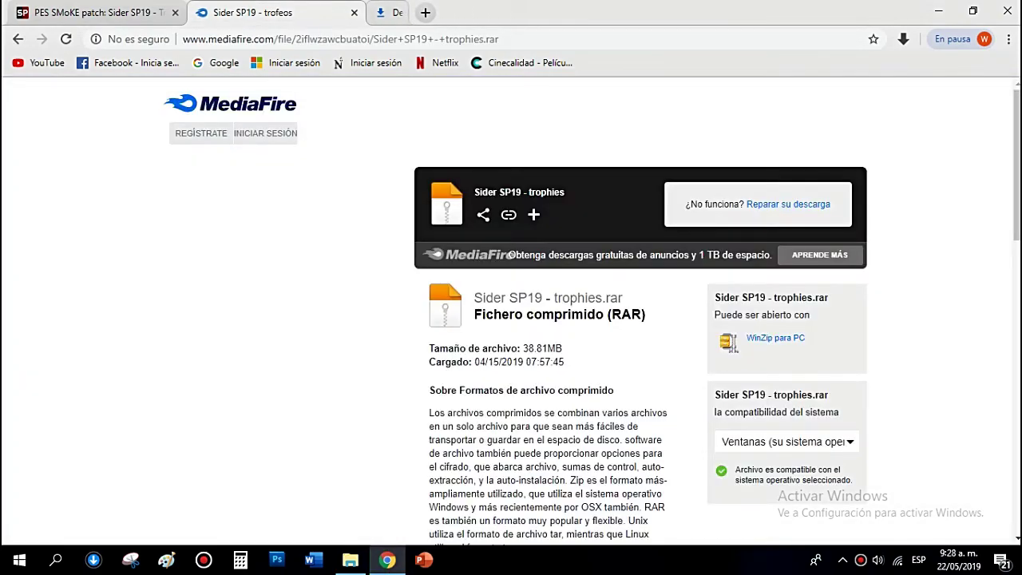
Step: Move Sider SP19 - trophies.rar and Sider SP19 - INSTALLER.rar from Descargas to the JH folder on drive XELA (D:)
click(349, 560)
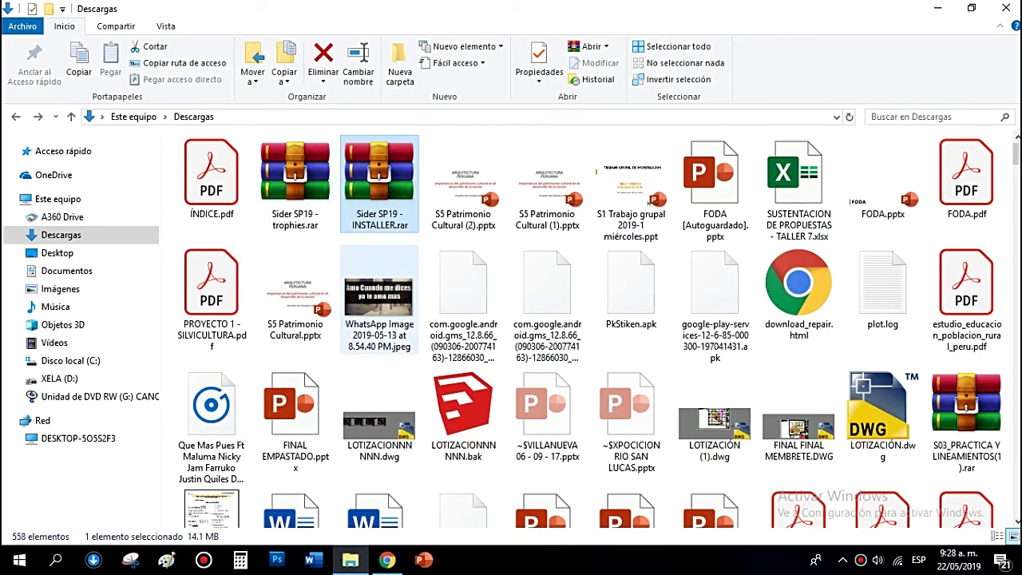
ctrl+click(294, 184)
right_click(317, 200)
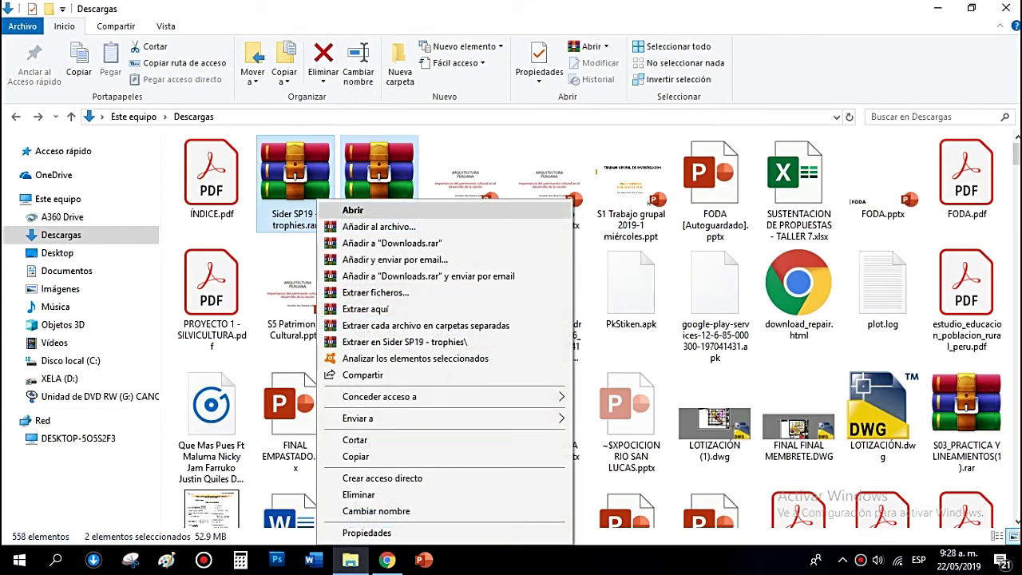
click(355, 440)
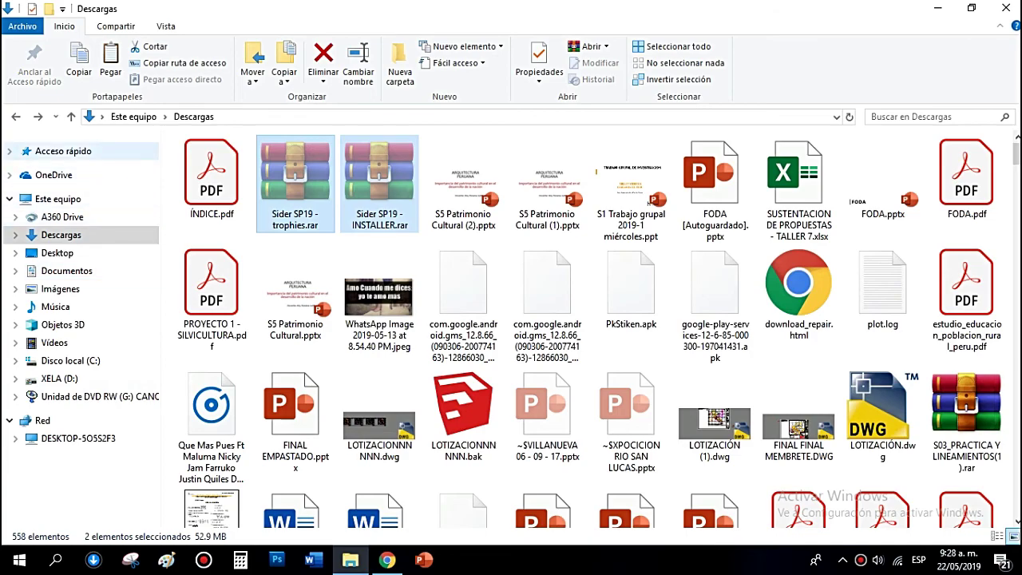
click(63, 151)
double_click(415, 228)
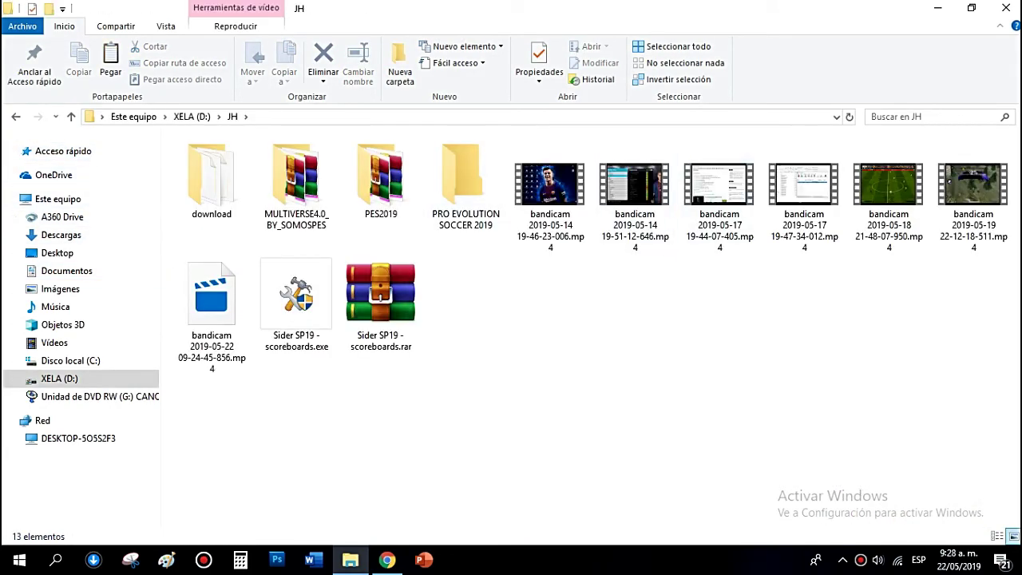
right_click(589, 323)
click(607, 427)
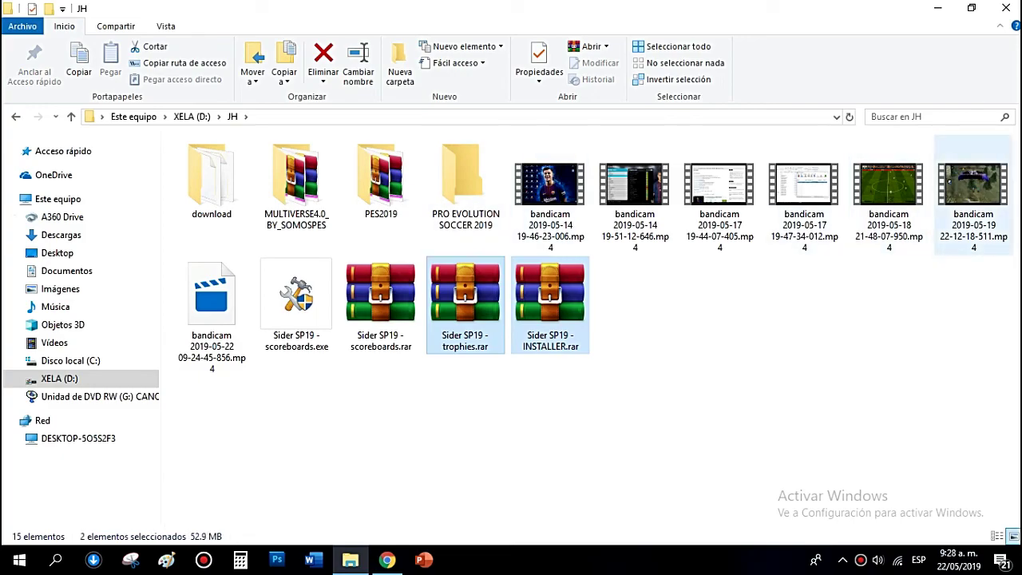
Step: Move the six bandicam videos dated 2019-05-14 to 2019-05-19 into the download folder, leaving out the Sider SP19 installer archive
drag(982, 172, 574, 267)
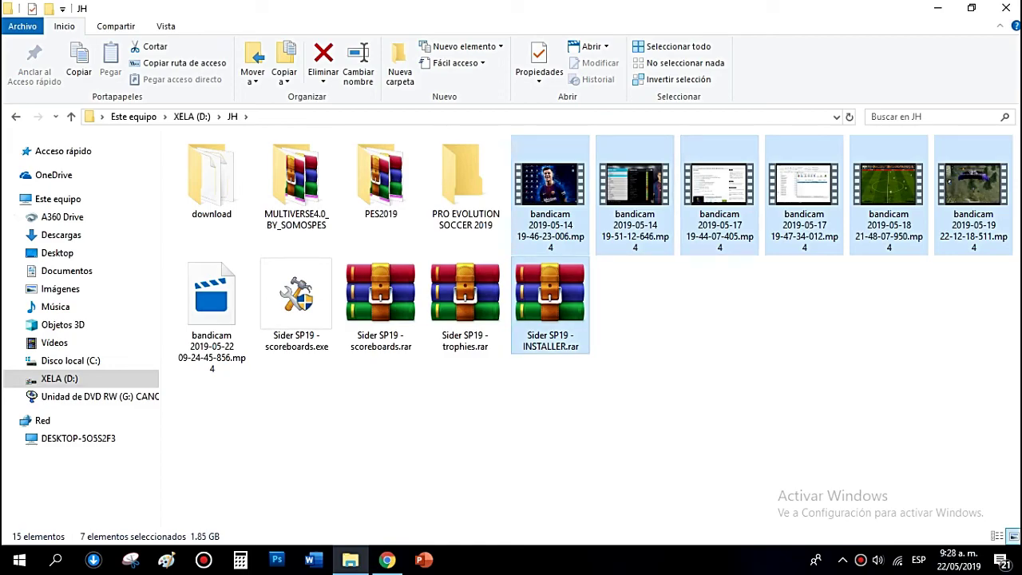
ctrl+click(550, 303)
drag(634, 191, 475, 203)
drag(471, 203, 216, 192)
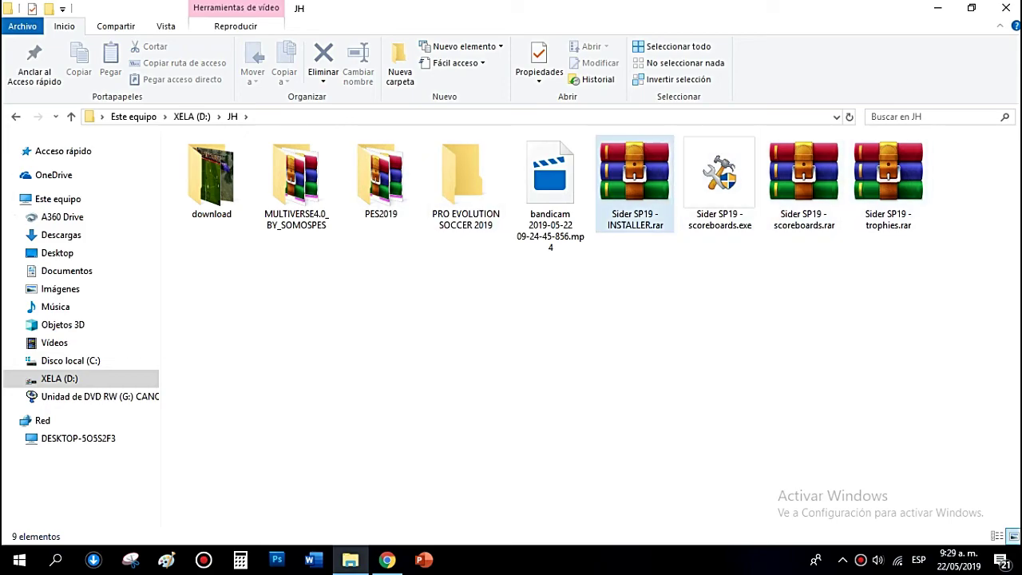
Step: Extract Sider SP19 - INSTALLER.rar directly into the JH folder
right_click(630, 178)
click(559, 335)
click(631, 169)
right_click(615, 169)
click(654, 231)
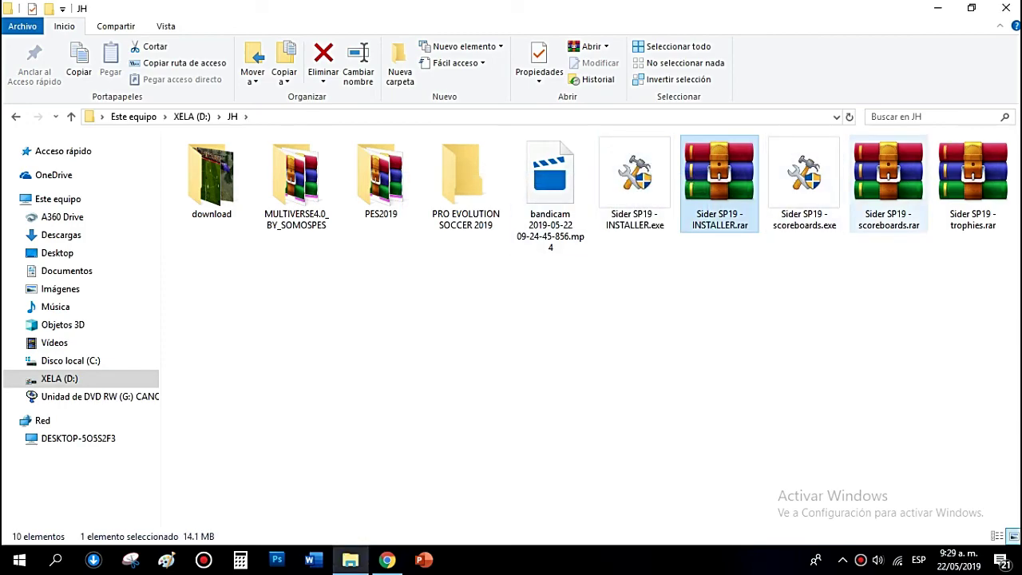
Step: Extract Sider SP19 - trophies.rar directly into the JH folder
right_click(973, 200)
click(843, 258)
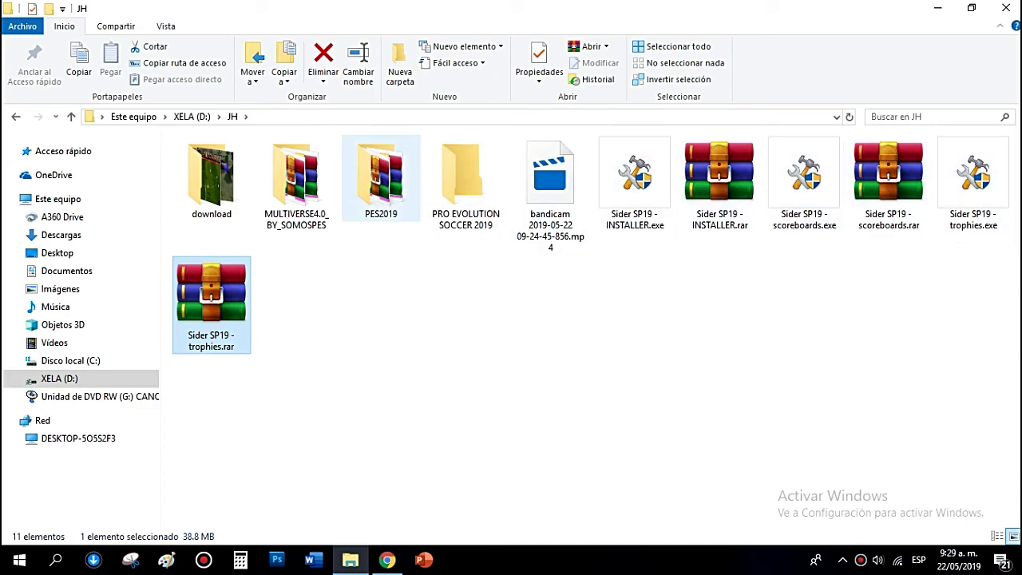
click(375, 319)
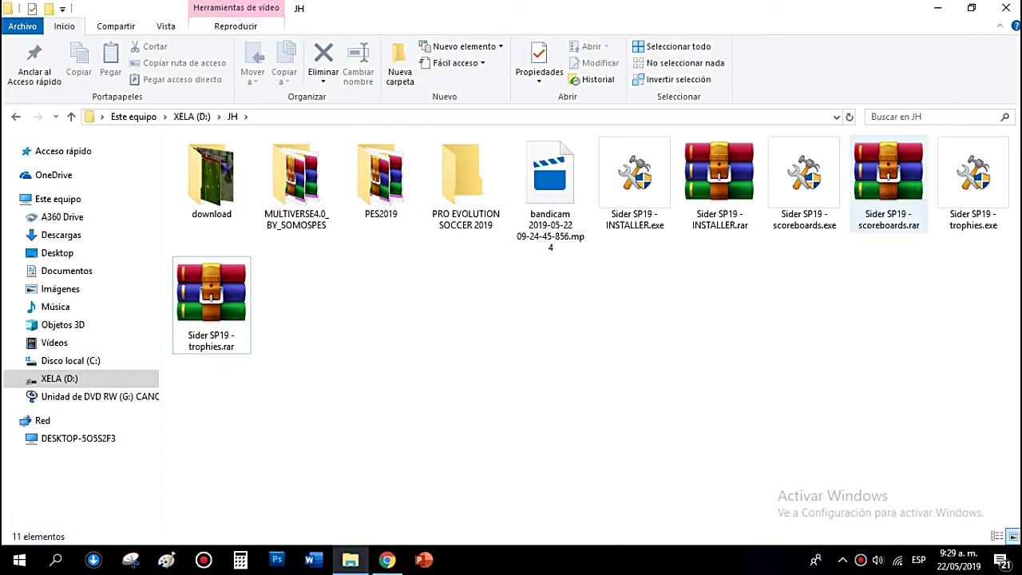
Step: Extract Sider SP19 - scoreboards.rar directly into the JH folder, replacing the existing Sider SP19 - scoreboards.exe
right_click(886, 198)
click(862, 256)
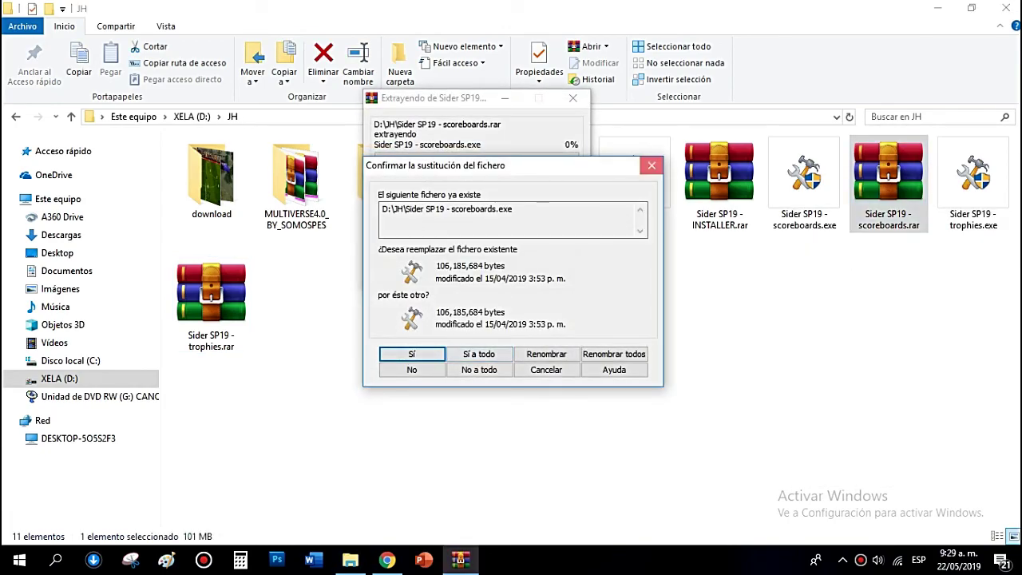
key(Return)
Step: Launch Sider SP19 - INSTALLER.exe from the JH folder
right_click(640, 186)
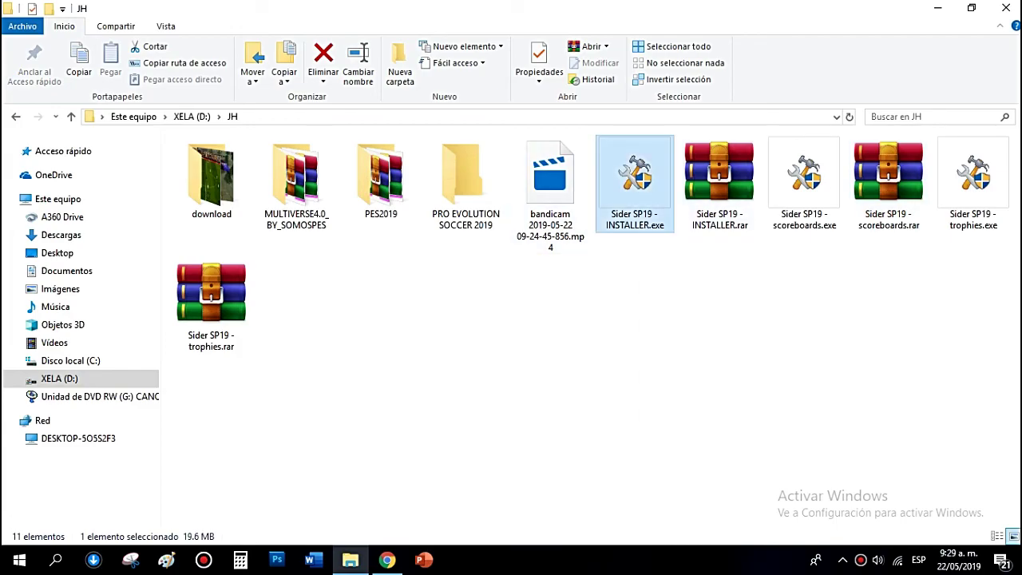
key(Escape)
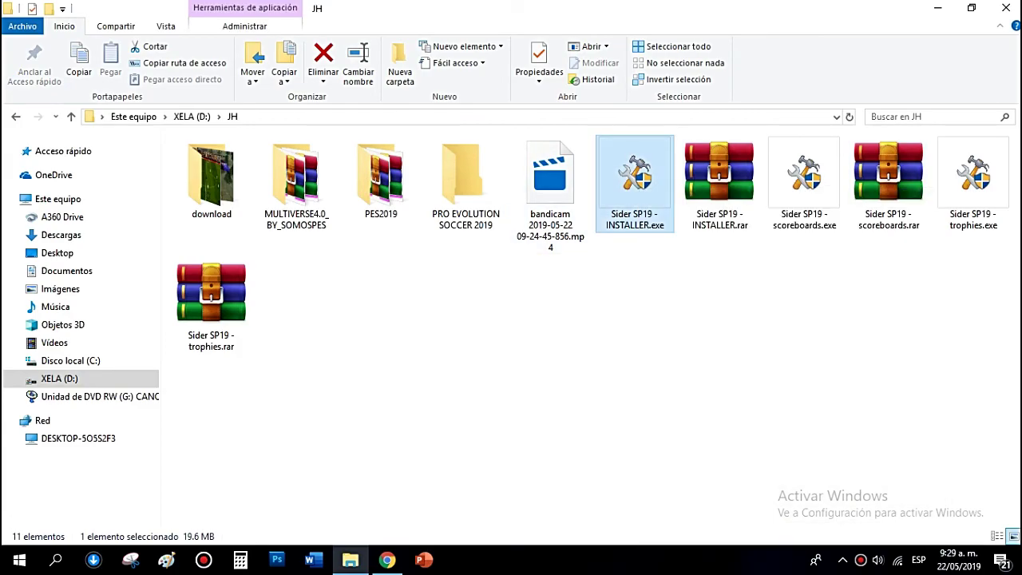
right_click(625, 186)
click(639, 232)
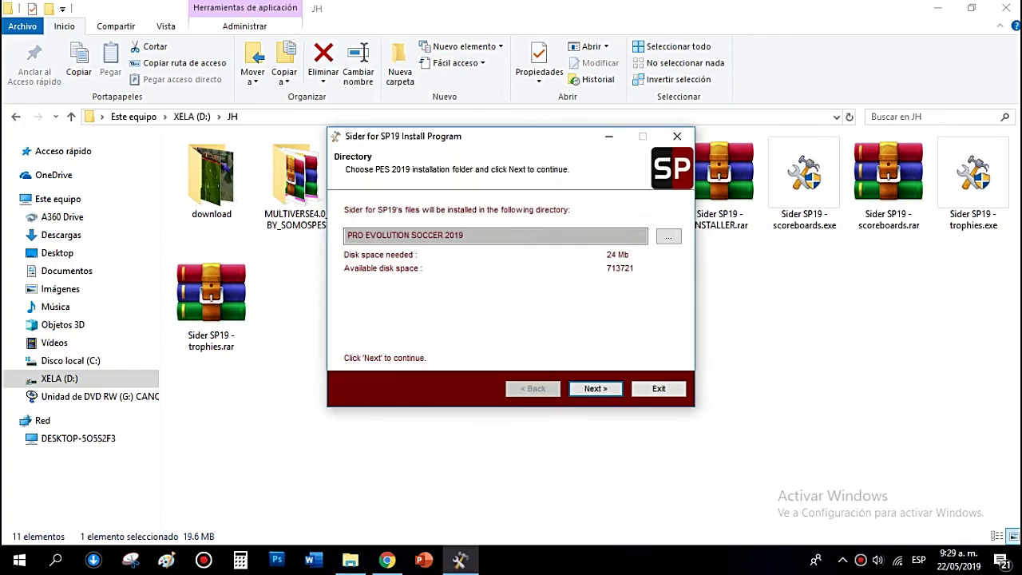
Step: Set the Sider for SP19 installation directory to the PRO EVOLUTION SOCCER folder inside KONAMI\3DMGAME-PRO.EVOLUTION.SOCCER.2019-3DM on XELA (D:)
click(669, 236)
scroll(510, 283, down, 10)
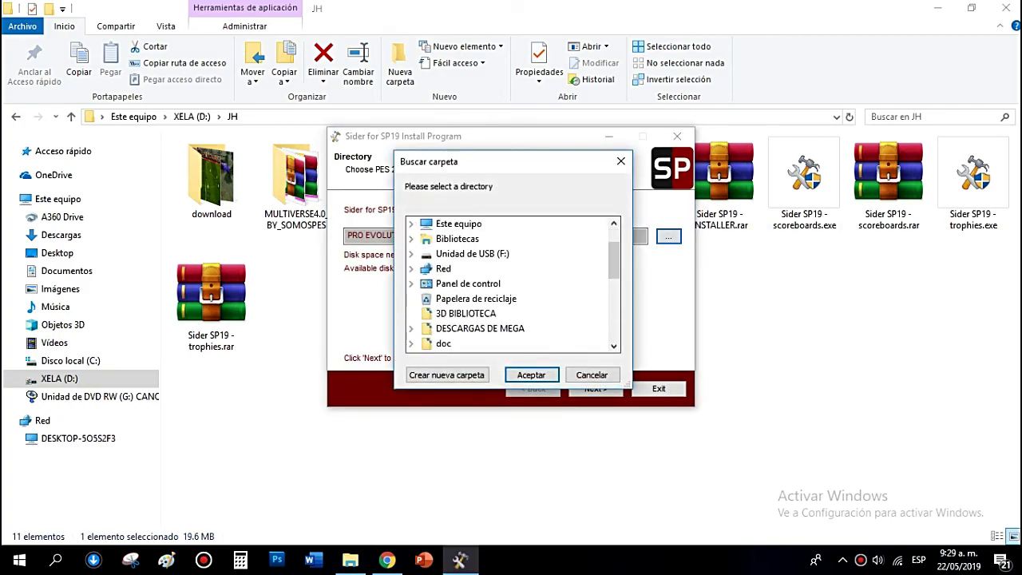
scroll(511, 283, up, 7)
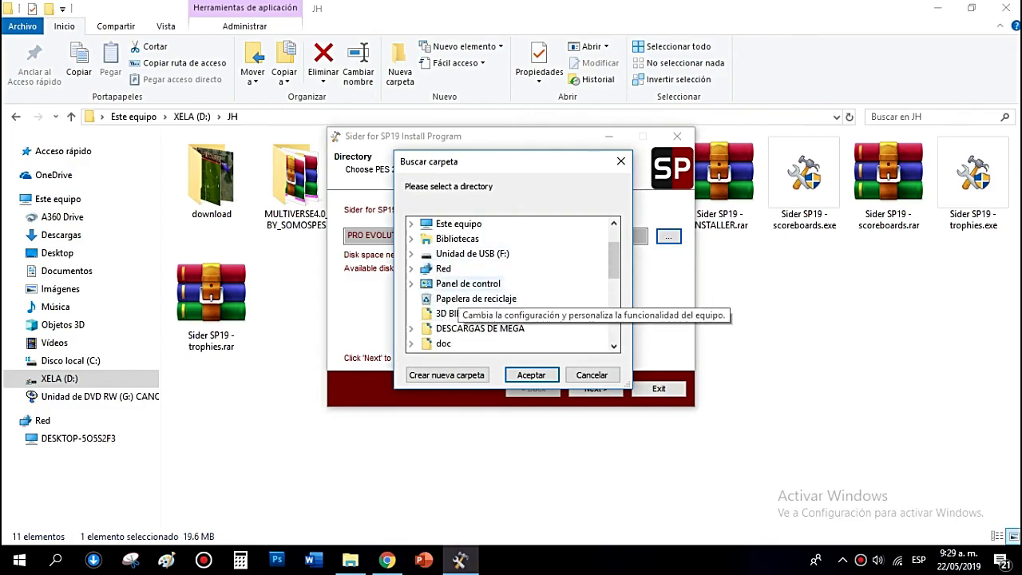
scroll(511, 284, up, 1)
click(454, 270)
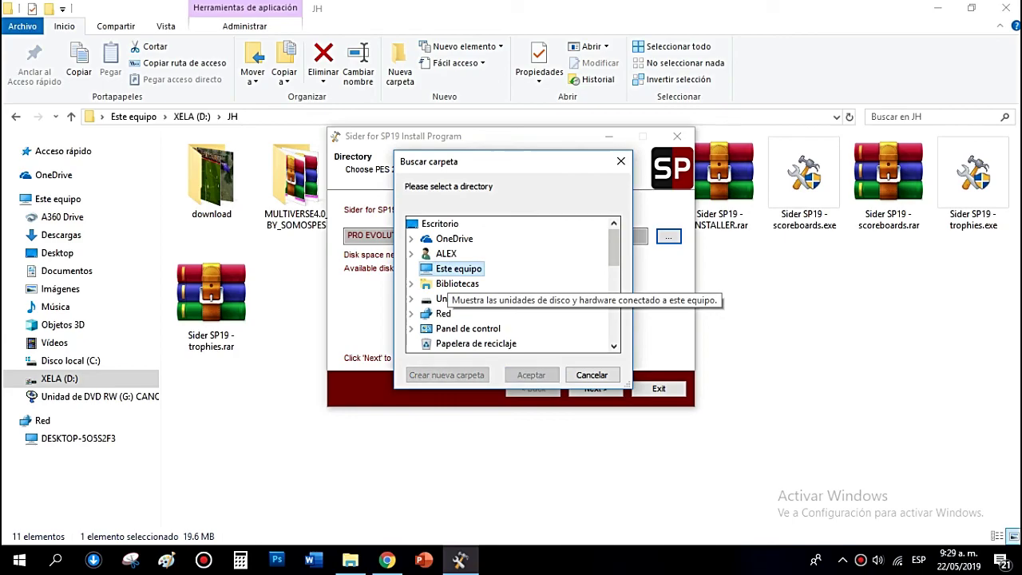
scroll(453, 270, down, 3)
scroll(511, 283, down, 1)
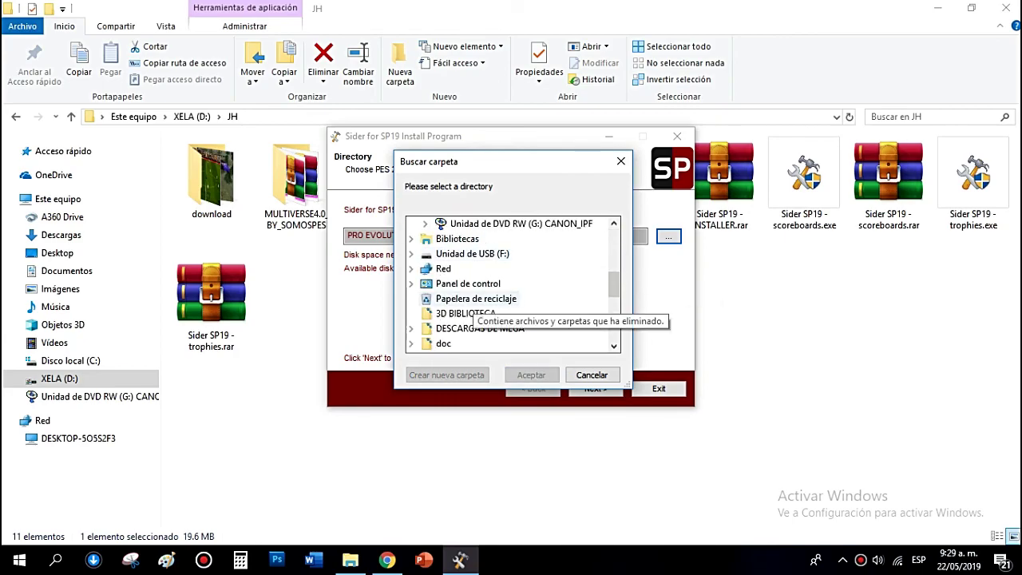
scroll(511, 283, up, 2)
double_click(479, 268)
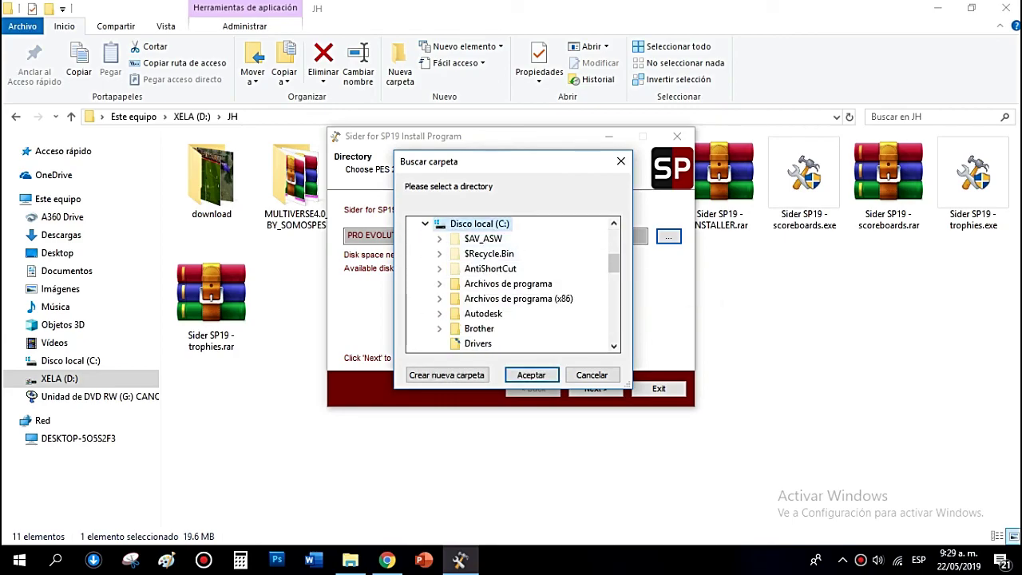
click(425, 224)
click(483, 241)
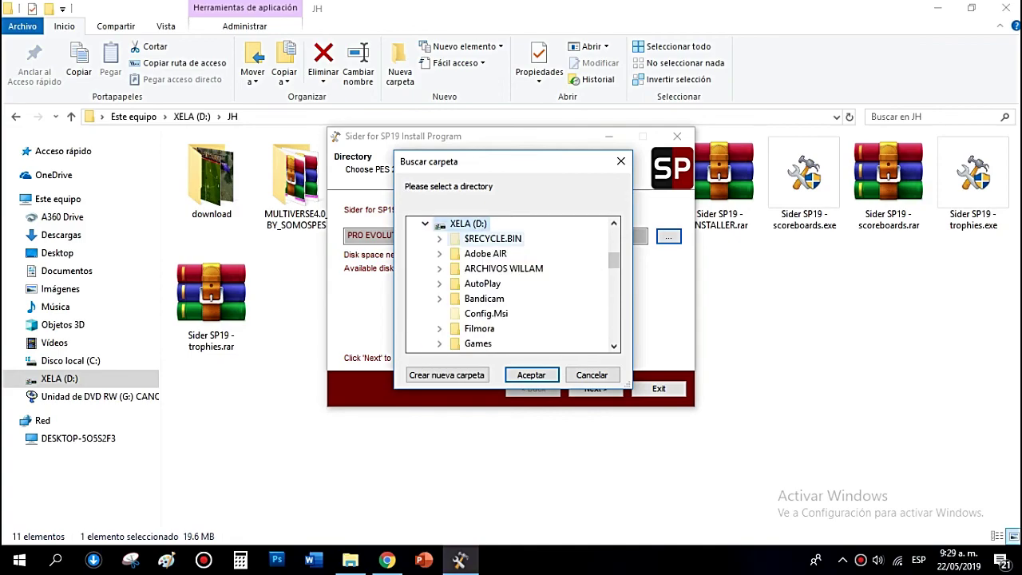
click(517, 269)
scroll(521, 269, down, 2)
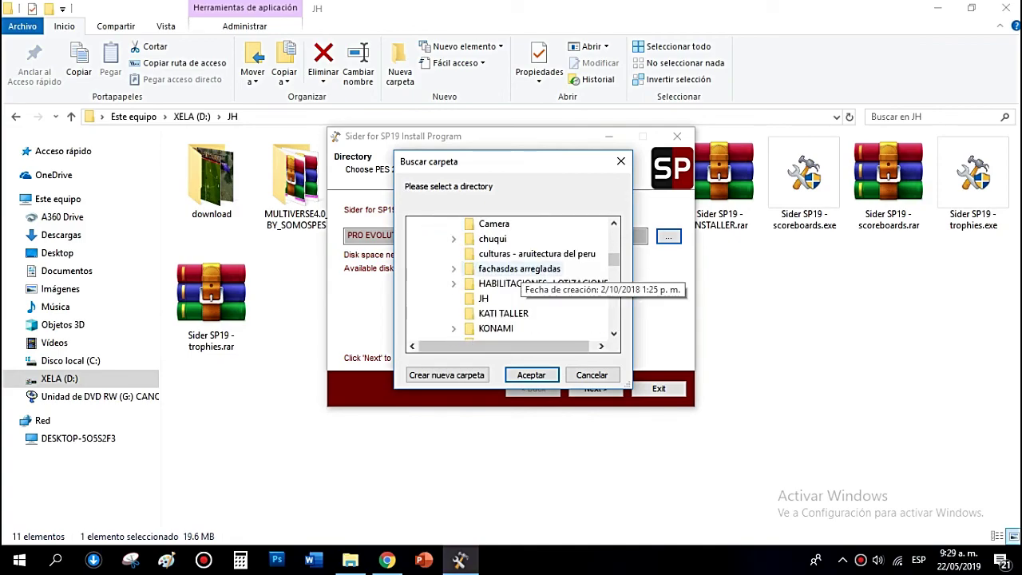
double_click(495, 328)
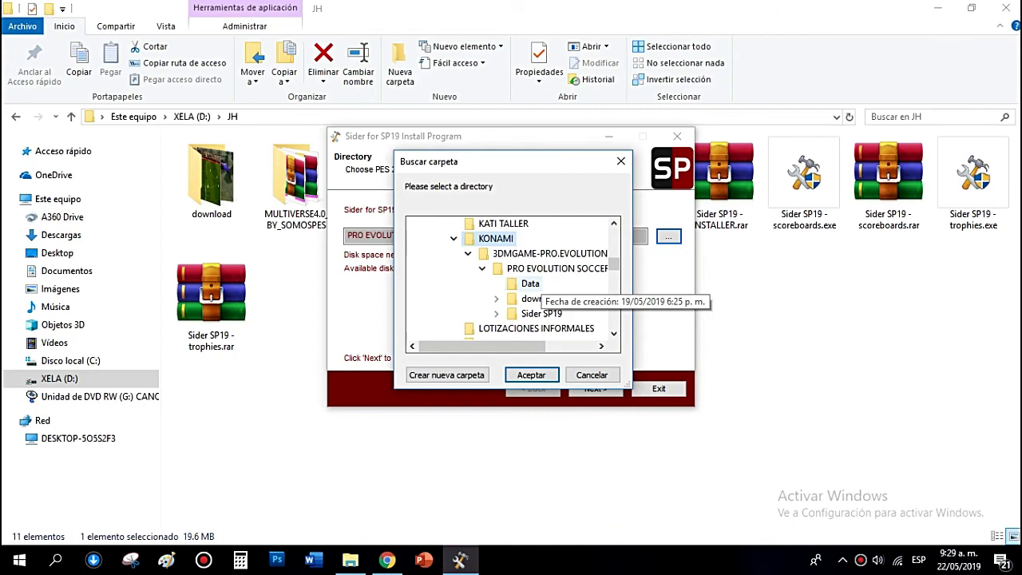
click(550, 269)
click(530, 374)
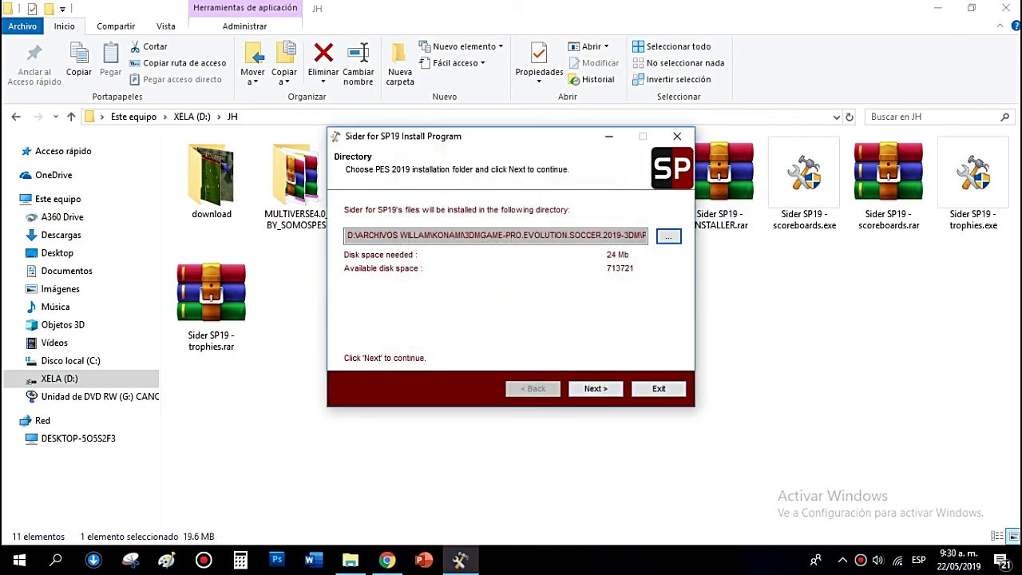
Step: Cancel the Sider for SP19 installation and close its installer
click(677, 136)
click(554, 329)
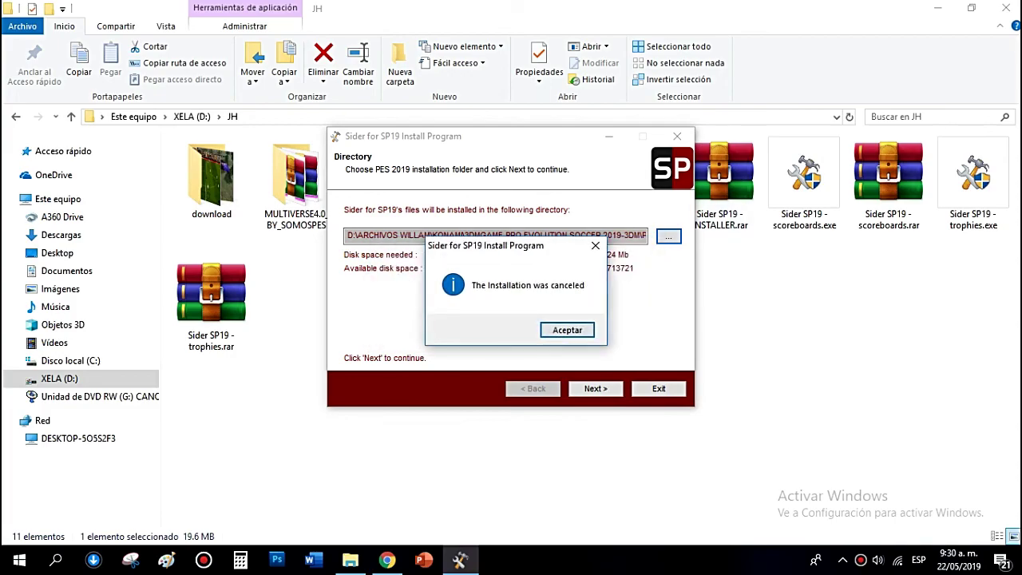
click(566, 328)
Step: Launch Sider SP19 - scoreboards.exe from the JH folder
click(804, 179)
right_click(802, 187)
click(798, 231)
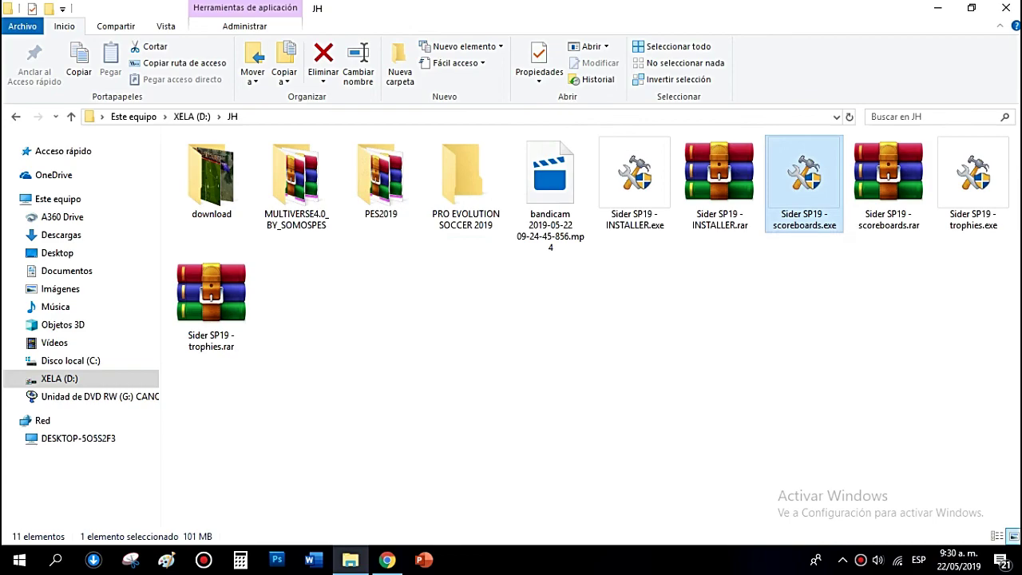
Step: Install Sider SP19 Scoreboards into the PRO EVOLUTION SOCCER folder inside KONAMI\3DMGAME-PRO.EVOLUTION.SOCCER.2019-3DM on XELA (D:) and exit the installer
click(668, 236)
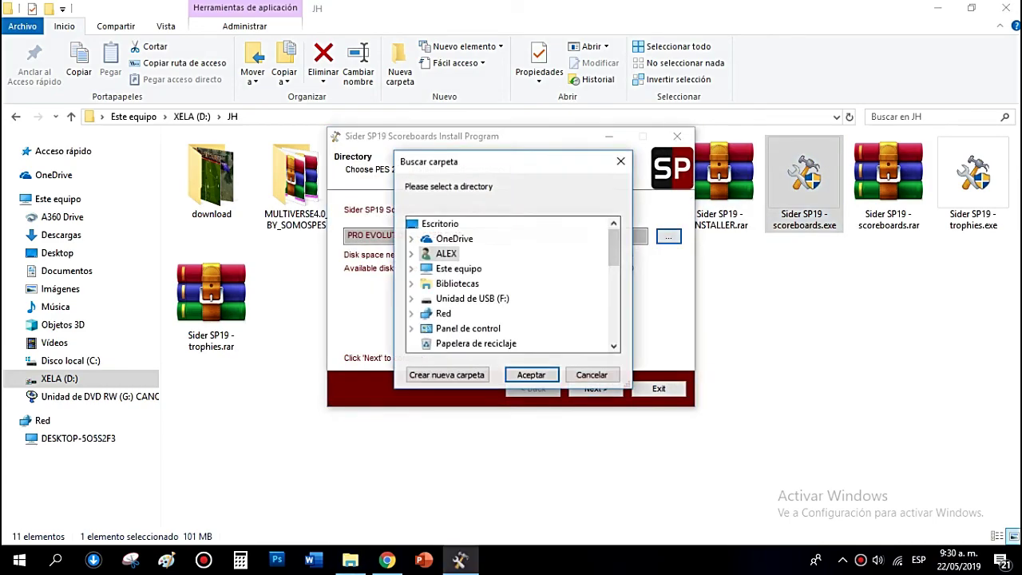
click(459, 270)
scroll(463, 279, down, 2)
click(467, 283)
scroll(499, 285, down, 3)
scroll(499, 284, up, 3)
click(515, 269)
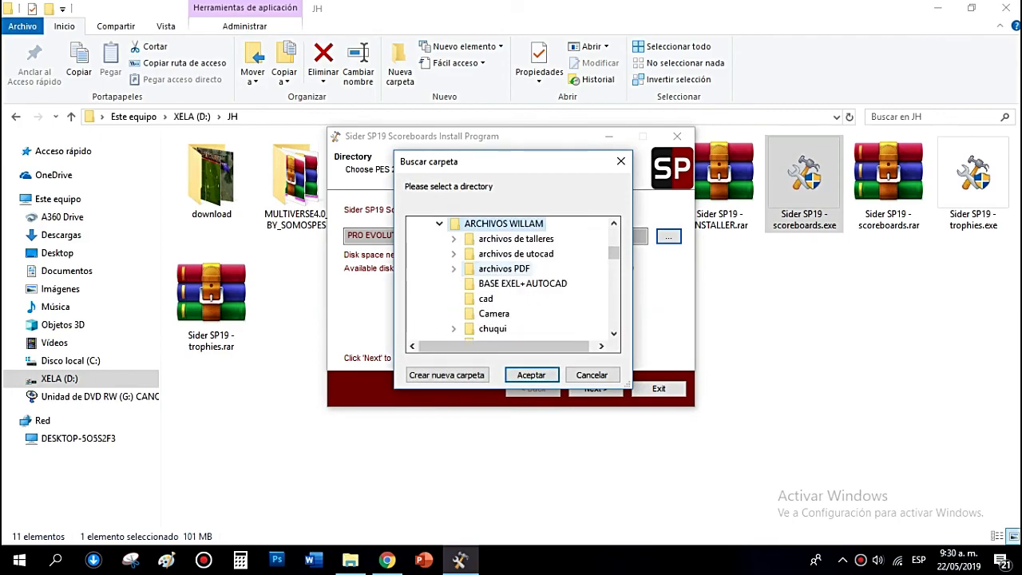
scroll(518, 270, down, 3)
click(503, 283)
scroll(503, 283, down, 1)
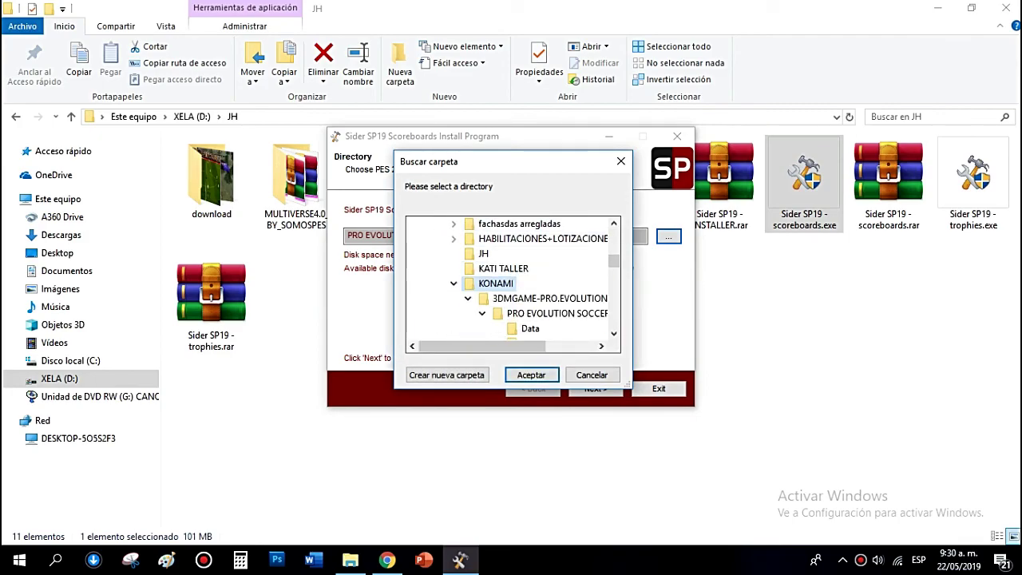
scroll(511, 280, down, 2)
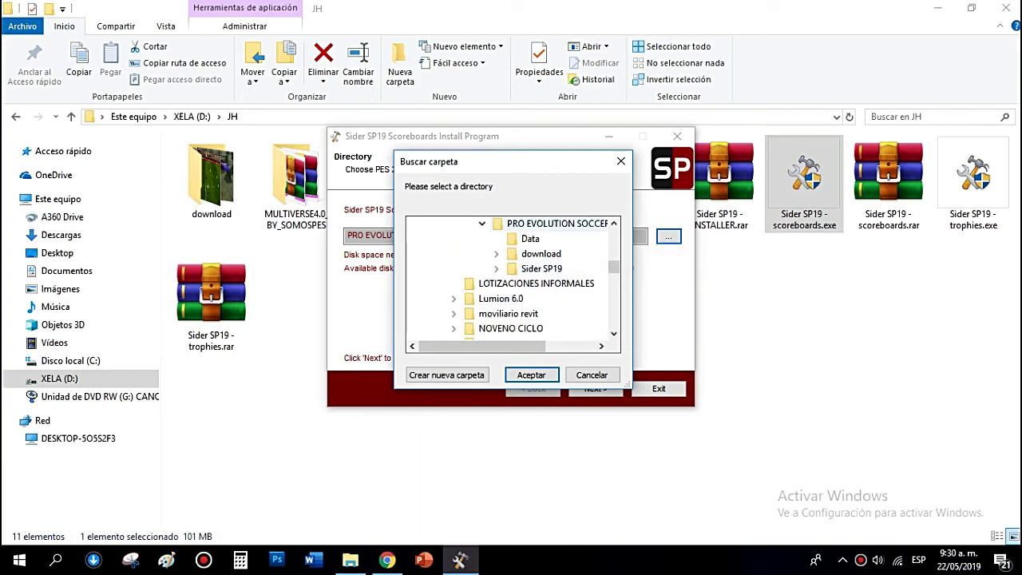
click(531, 374)
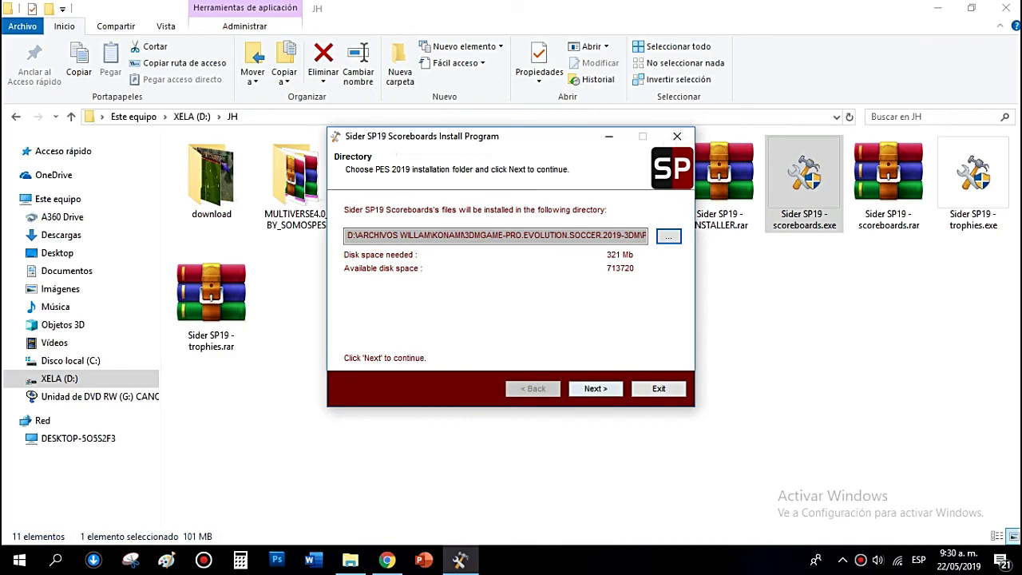
click(596, 389)
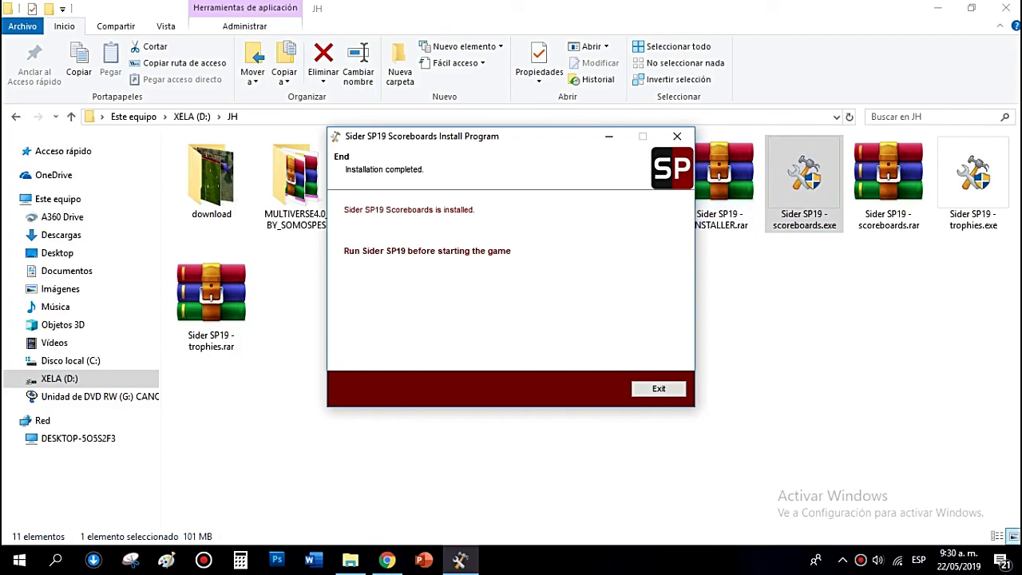
click(659, 388)
Step: Launch Sider SP19 - trophies.exe from the JH folder
right_click(976, 172)
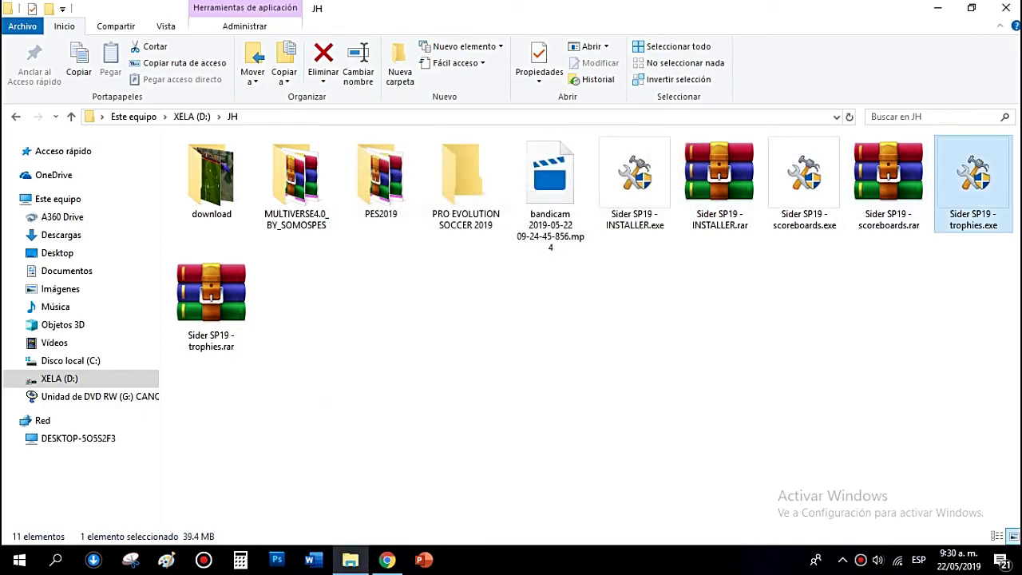
click(814, 205)
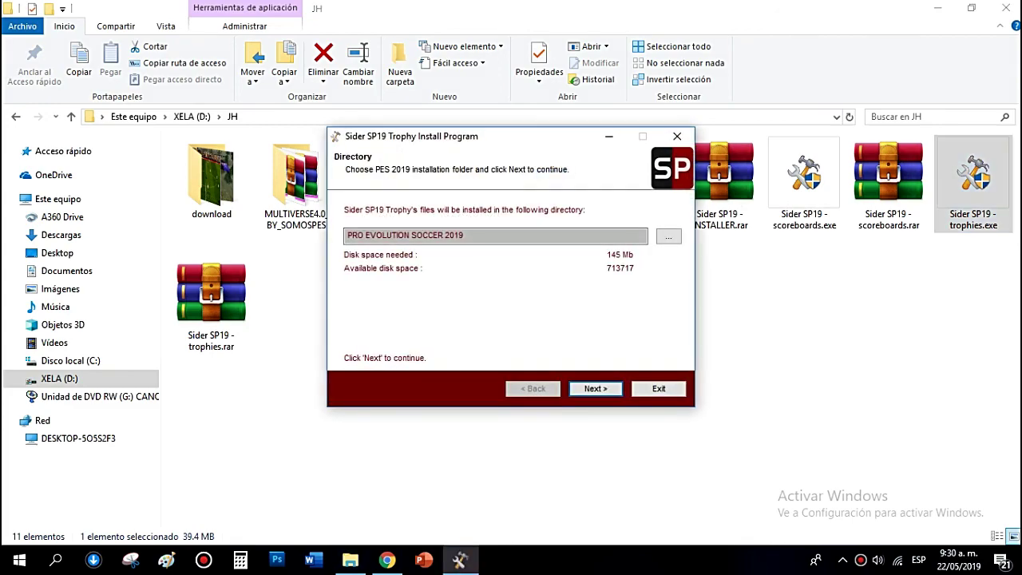
Step: Install Sider SP19 Trophy into the PRO EVOLUTION SOCCER folder inside KONAMI\3DMGAME-PRO.EVOLUTION.SOCCER.2019-3DM on XELA (D:) and exit the installer
click(668, 237)
click(454, 269)
scroll(453, 271, down, 5)
scroll(453, 271, up, 3)
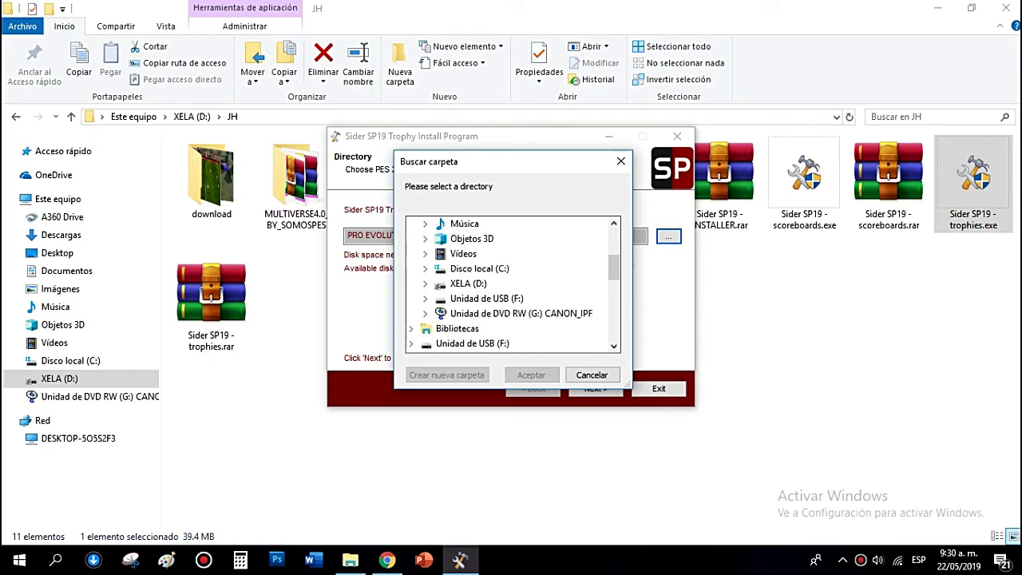
click(474, 284)
scroll(482, 273, down, 3)
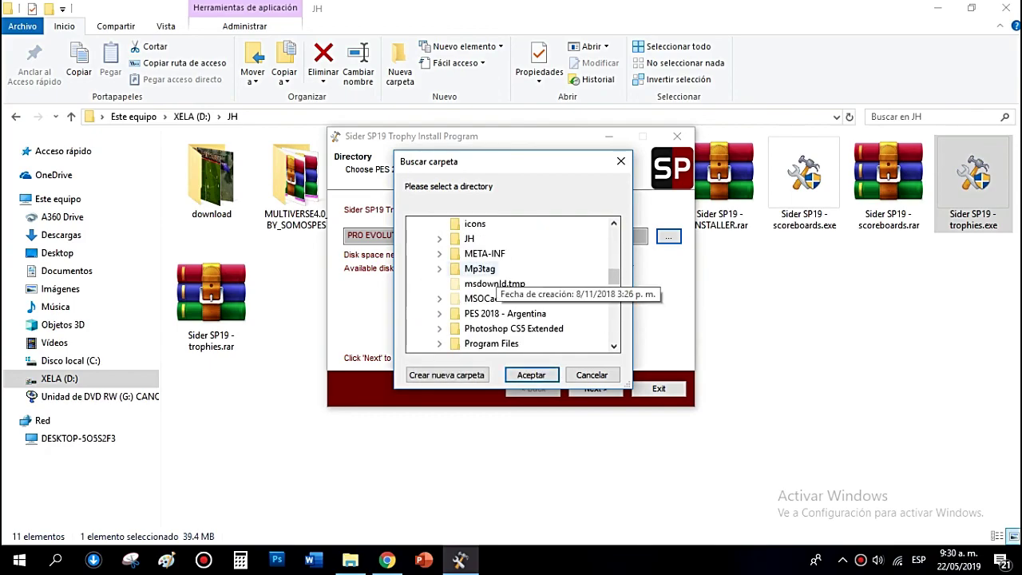
scroll(484, 271, up, 2)
click(503, 226)
scroll(525, 257, down, 2)
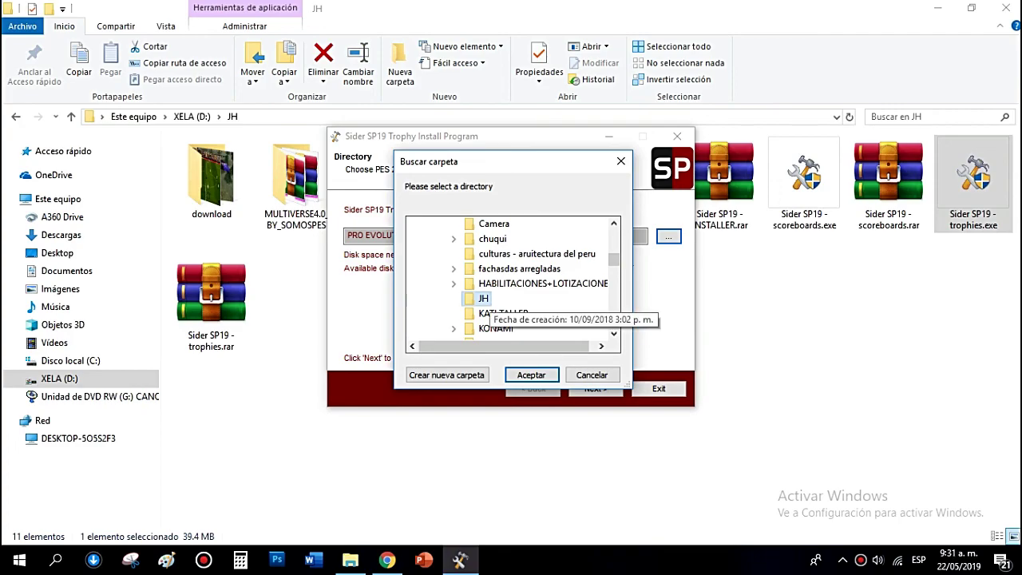
double_click(495, 328)
click(556, 268)
click(531, 374)
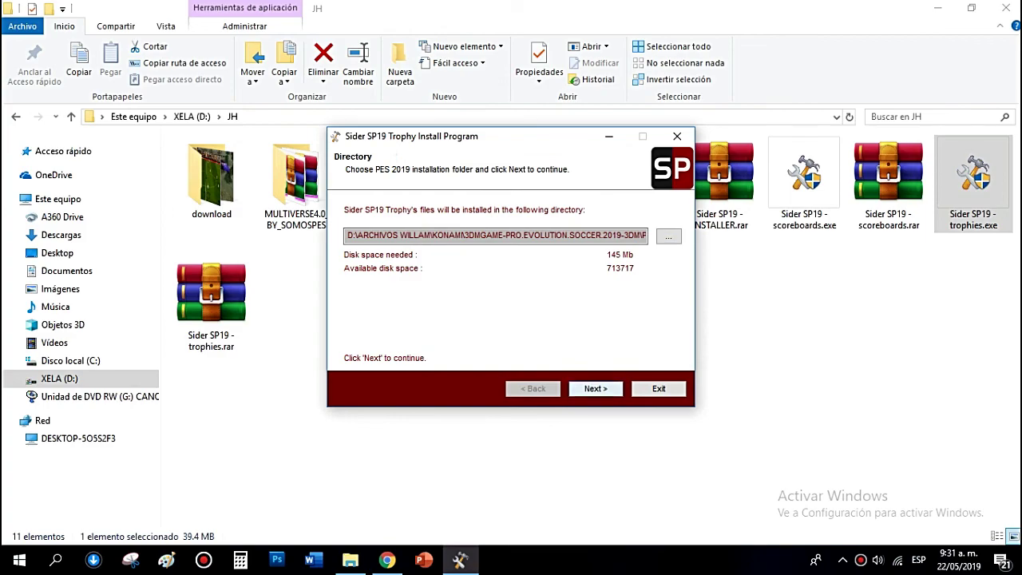
key(Return)
key(Return)
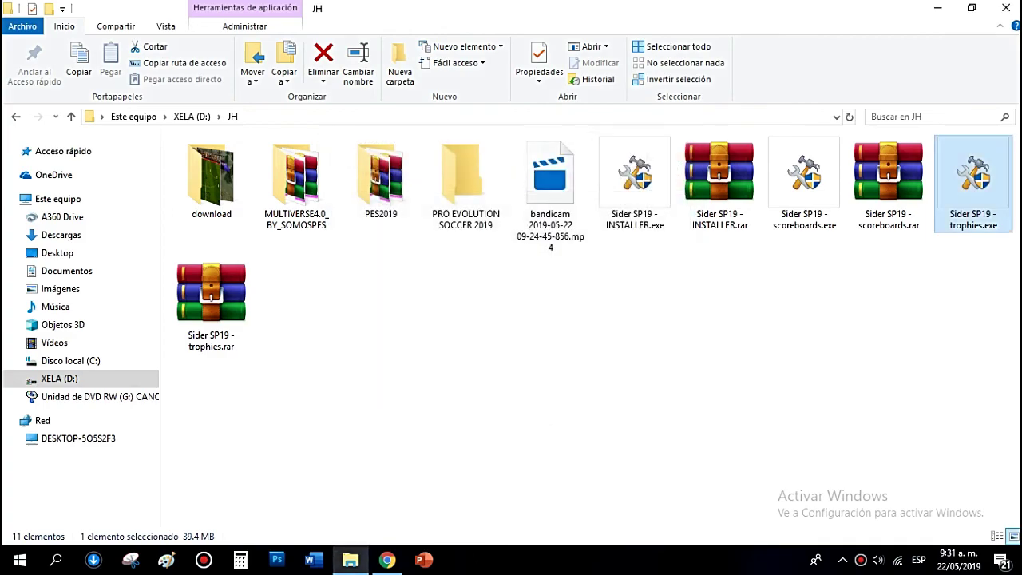
Step: Delete the Sider SP19 INSTALLER, scoreboards and trophies .exe and .rar files from the JH folder
drag(930, 264, 599, 139)
right_click(204, 317)
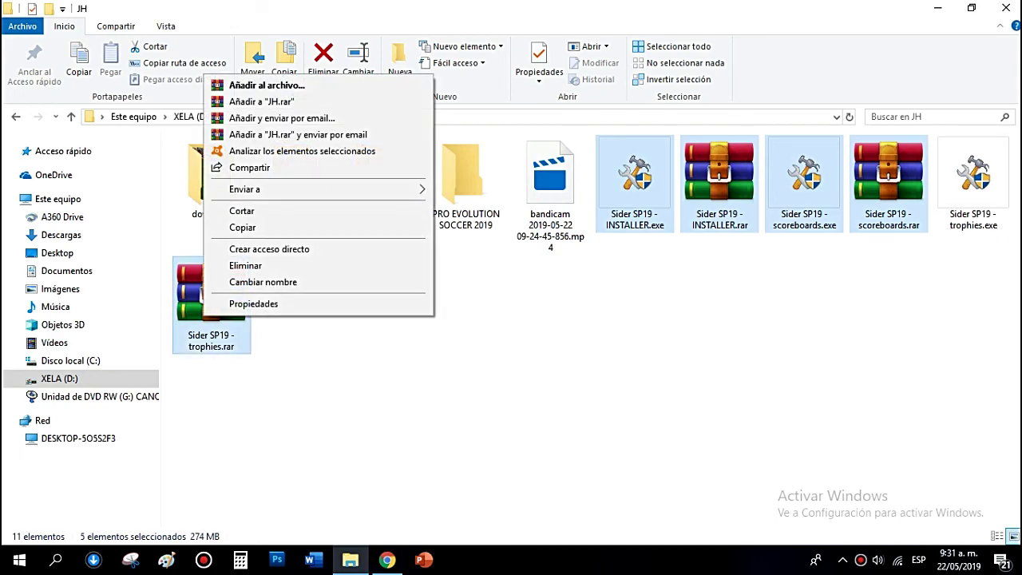
click(239, 266)
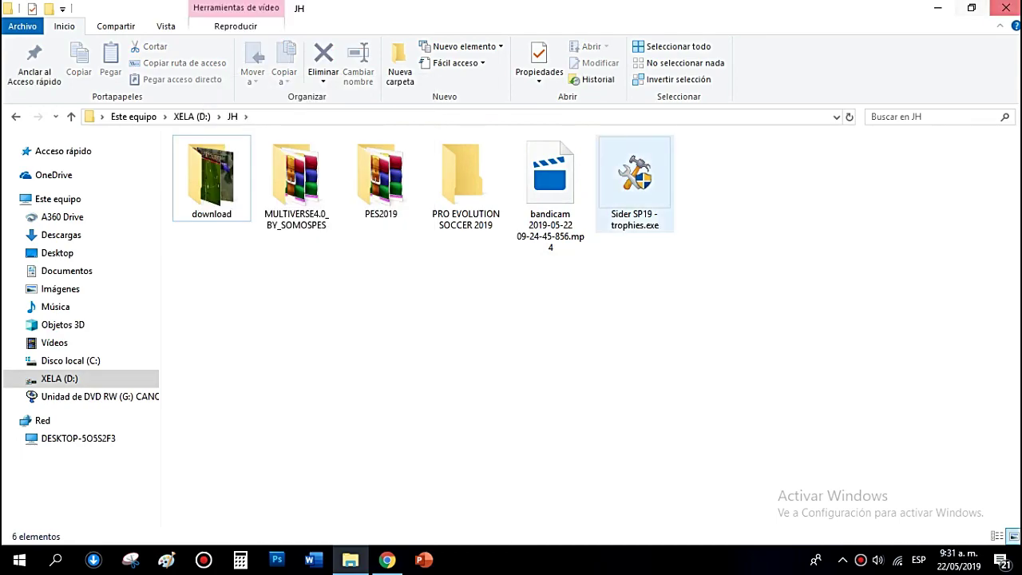
click(632, 177)
right_click(620, 188)
click(663, 495)
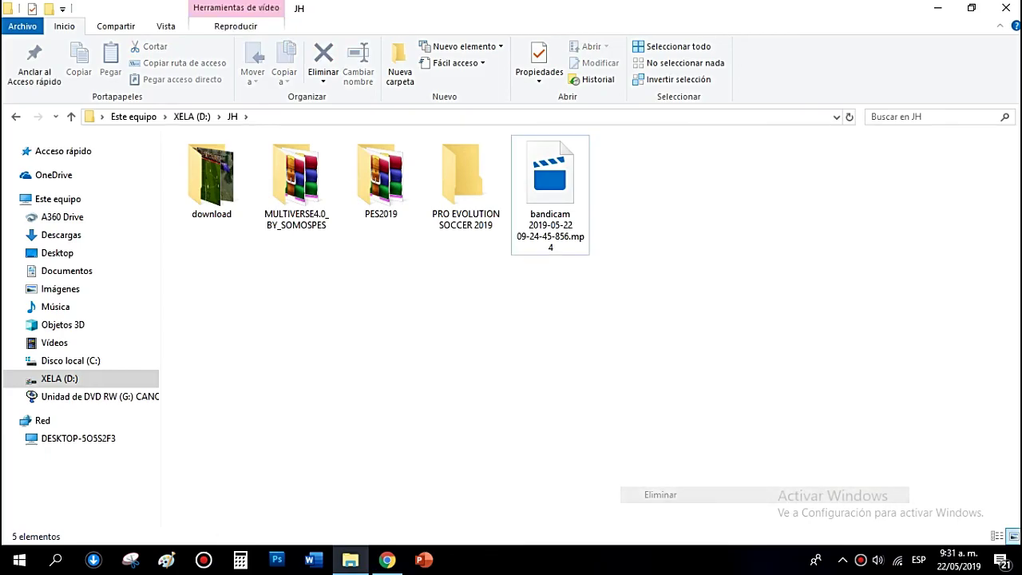
Step: Run the Sider SP19 desktop shortcut as administrator and launch Pro Evolution Soccer 2019 from the desktop
key(super+d)
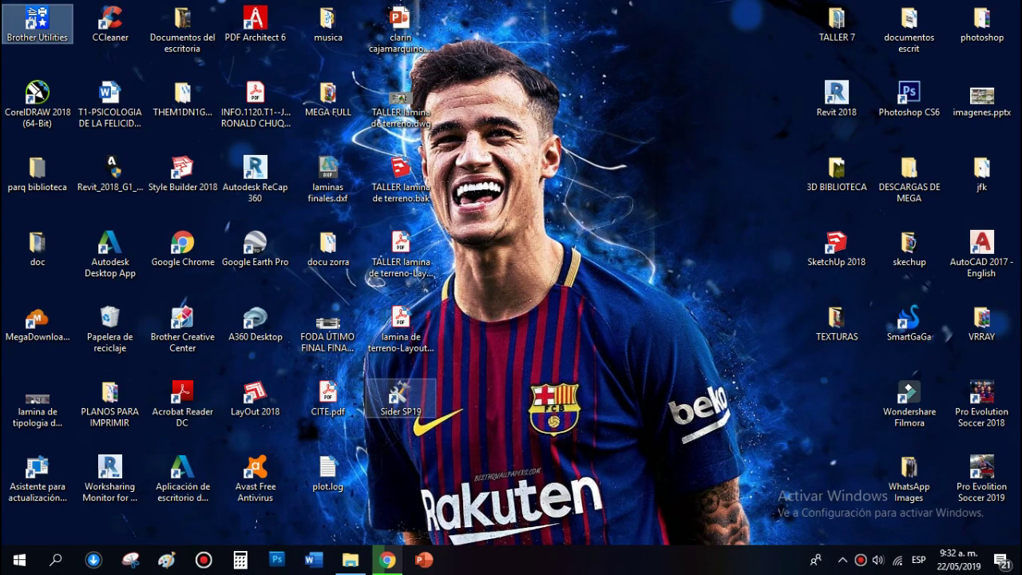
click(399, 395)
right_click(401, 395)
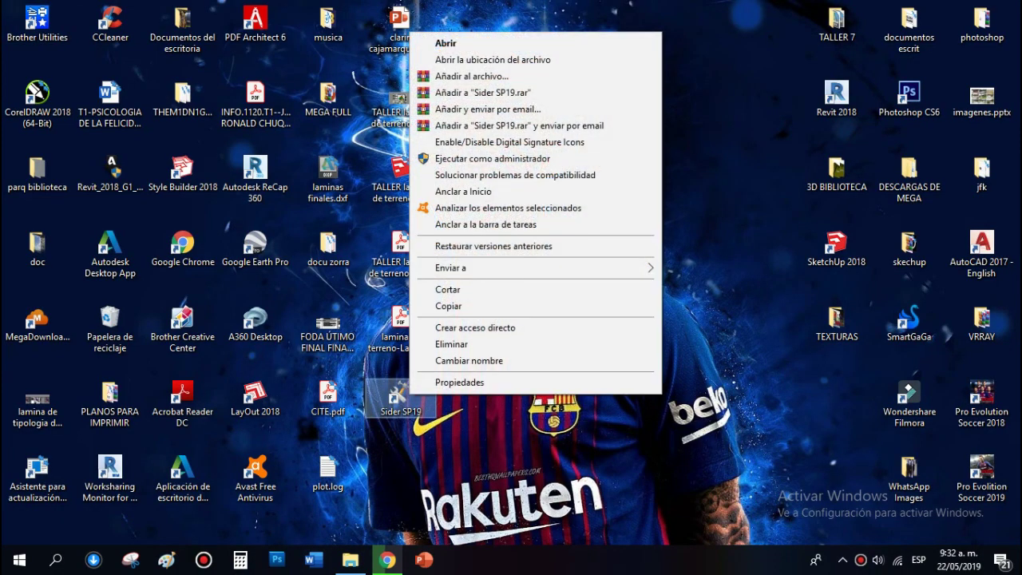
click(479, 159)
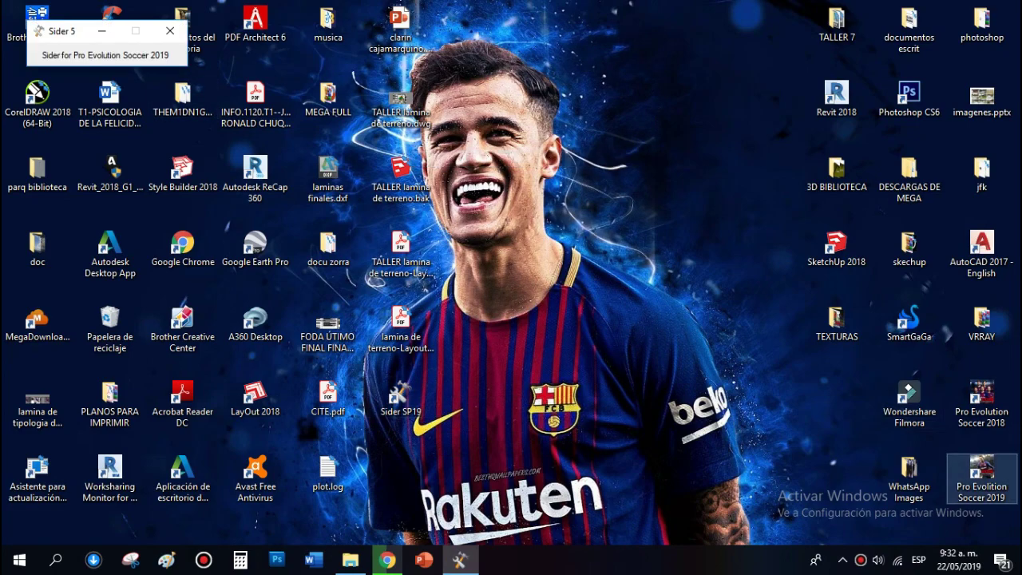
double_click(981, 477)
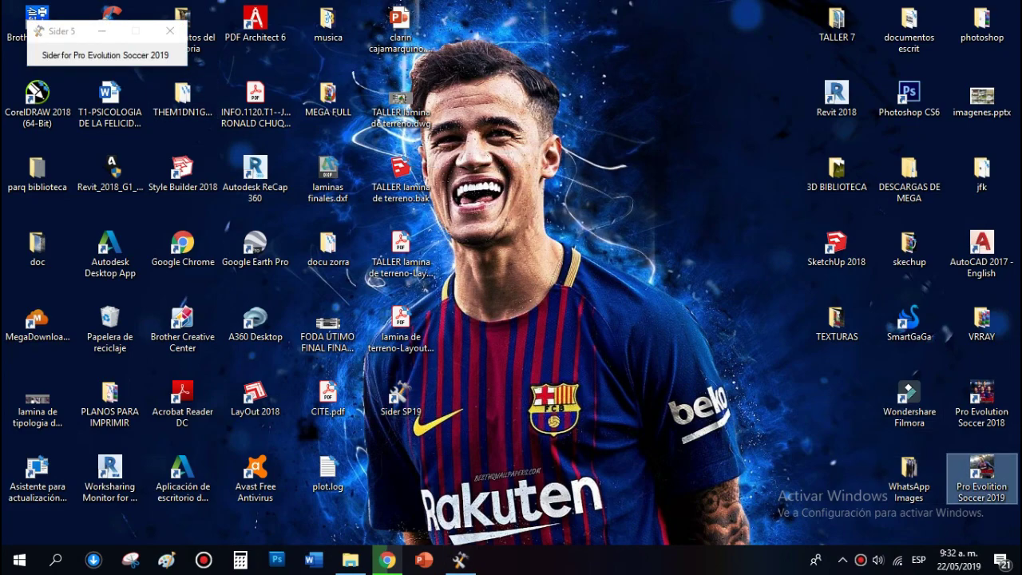